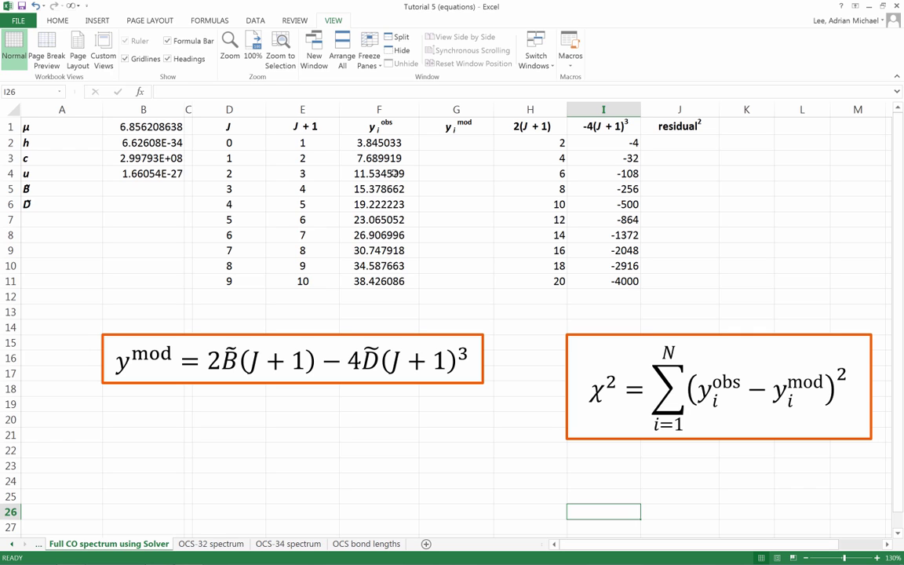
# Enter starting guesses of 1.9 for B̃ in B5 and 0 for D̃ in B6.
pyautogui.click(155, 189)
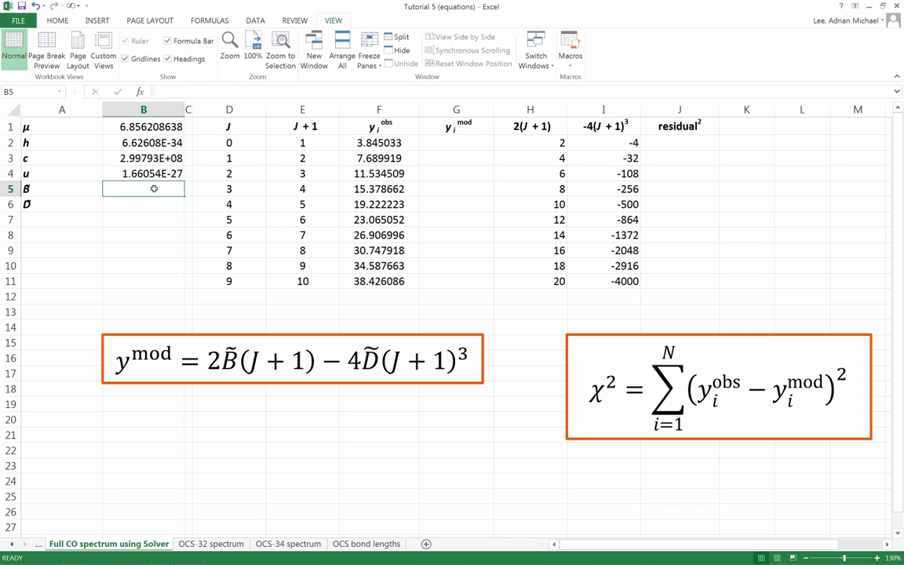
pyautogui.write('1.9')
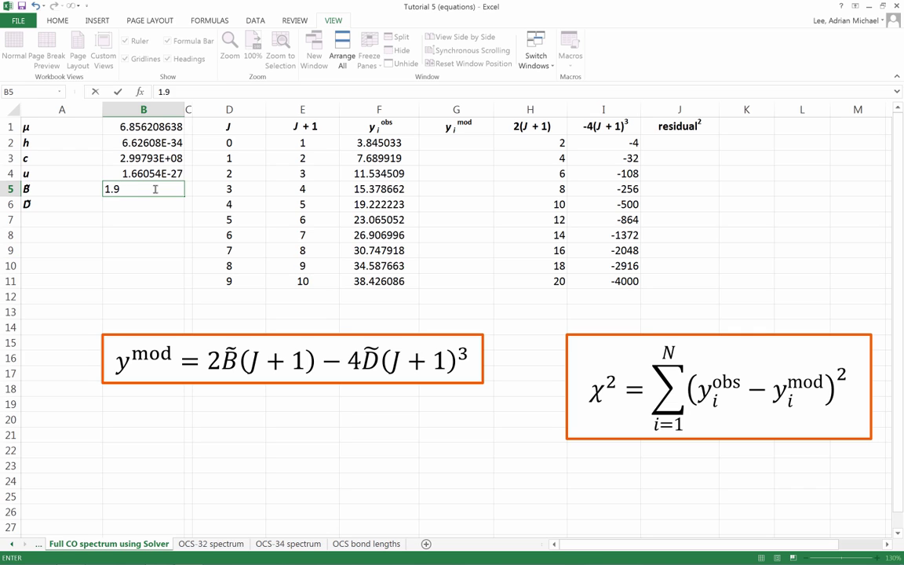
pyautogui.press('Return')
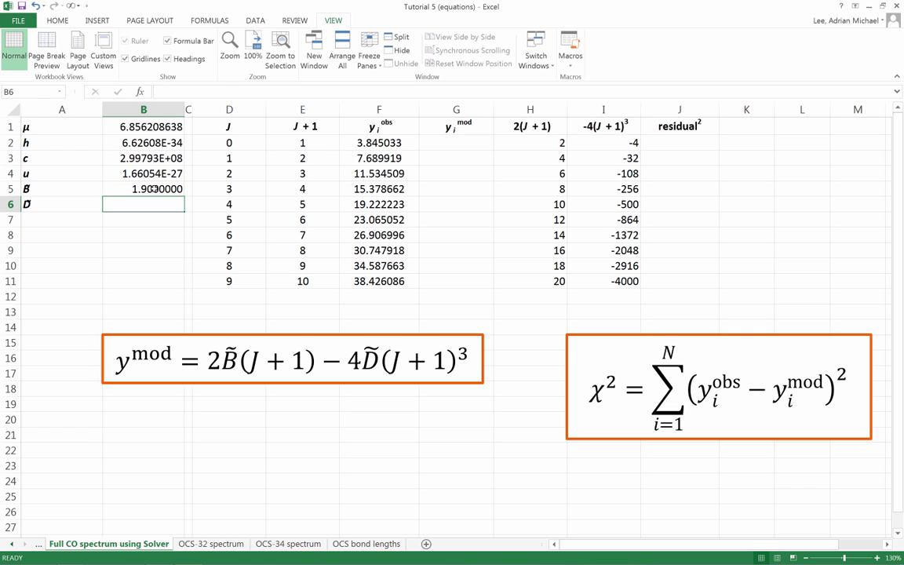
pyautogui.write('0')
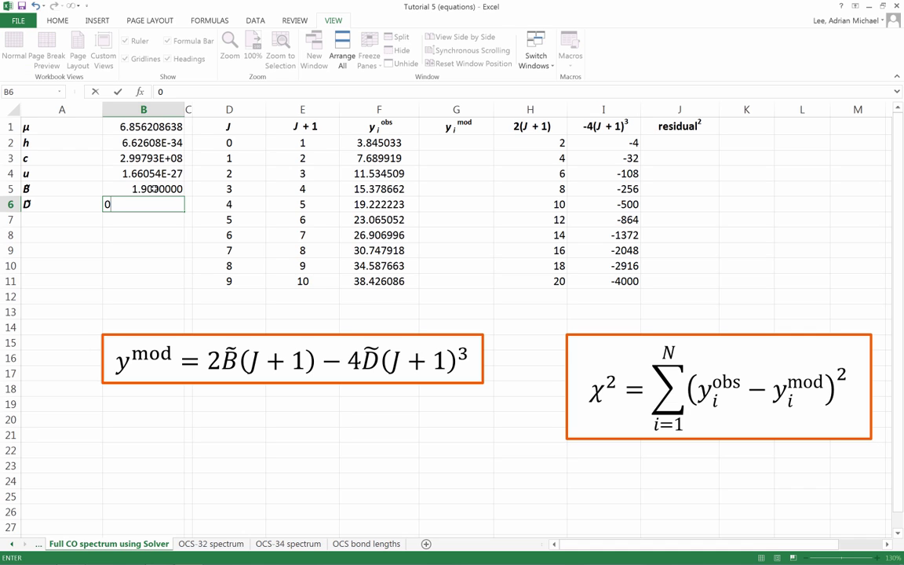
pyautogui.press('Return')
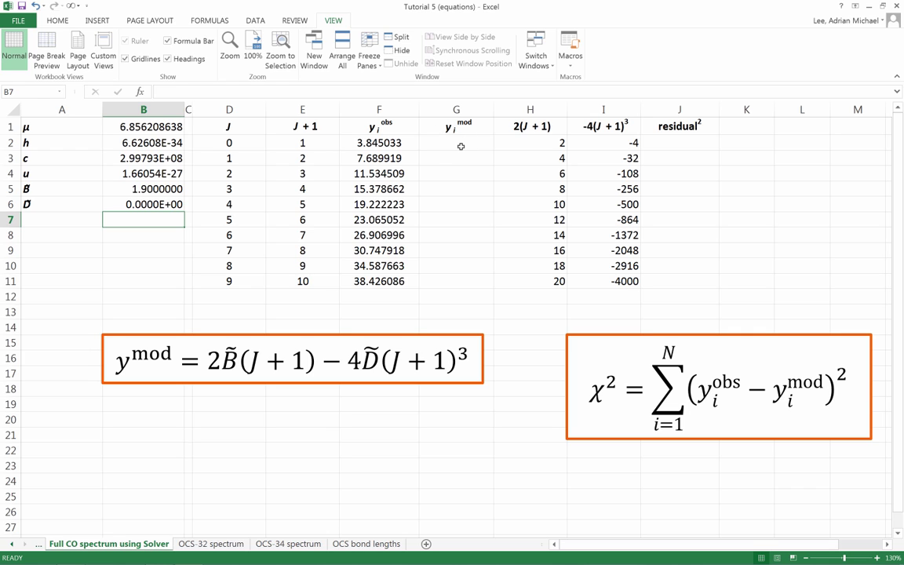
# Enter the model formula =$B$5*H2+$B$6*I2 in G2, giving 3.8000E+00.
pyautogui.click(460, 146)
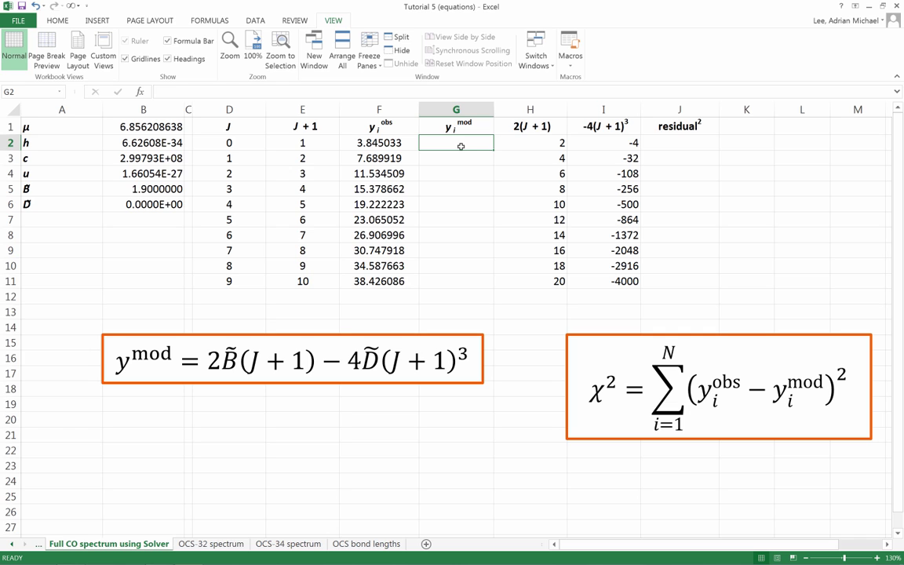
pyautogui.write('=')
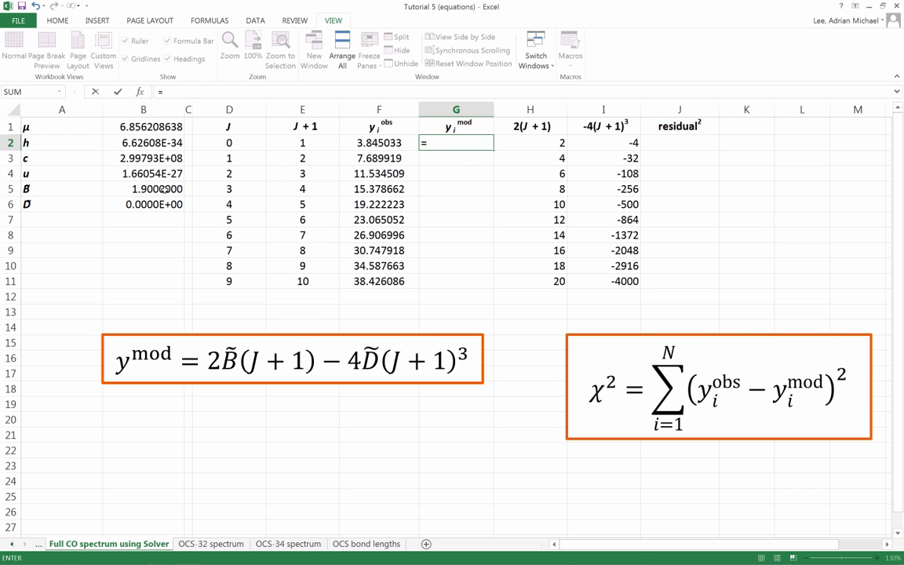
pyautogui.click(164, 189)
pyautogui.press('F4')
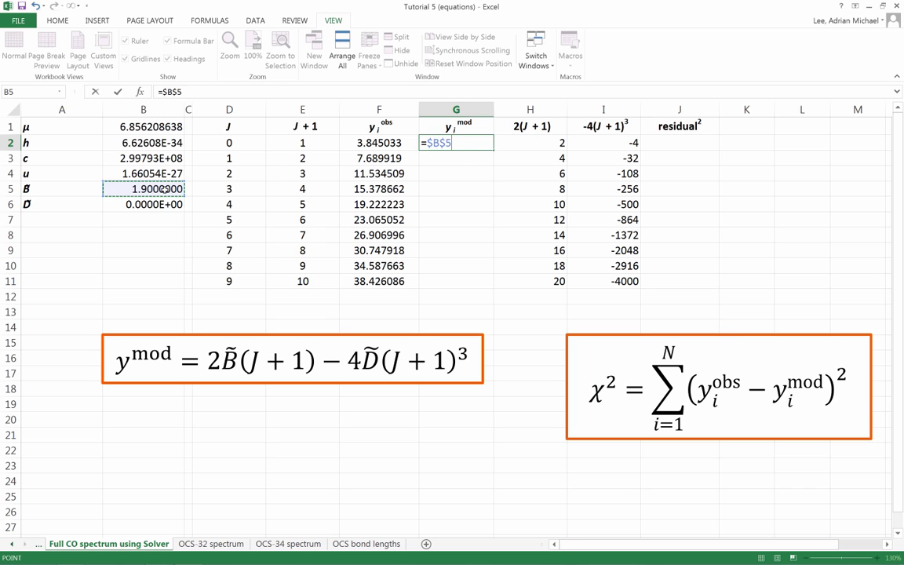
pyautogui.write('*')
pyautogui.click(554, 145)
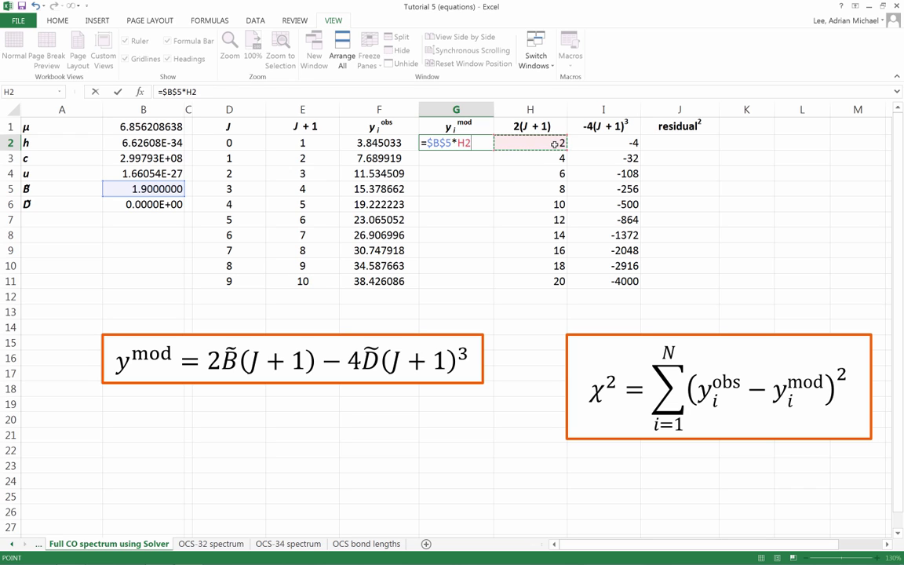
pyautogui.write('+')
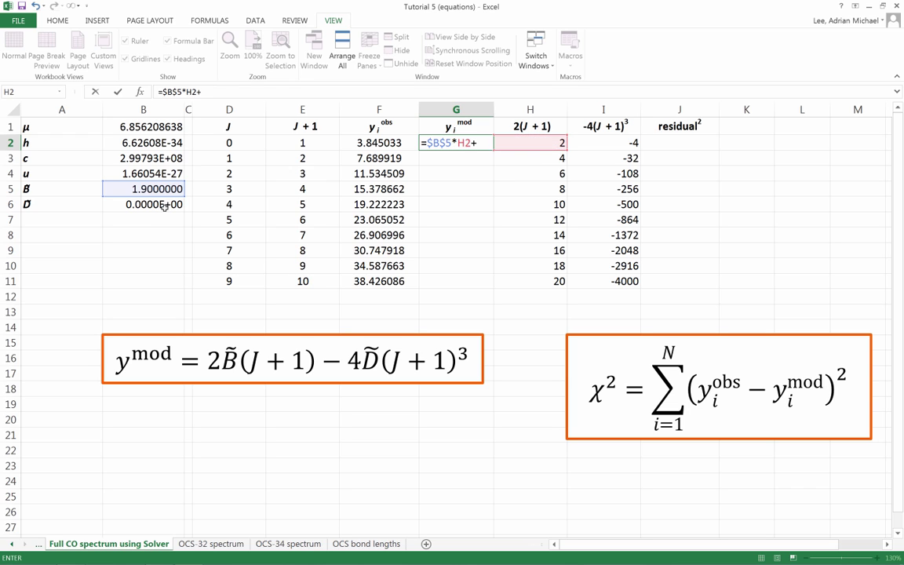
pyautogui.click(157, 204)
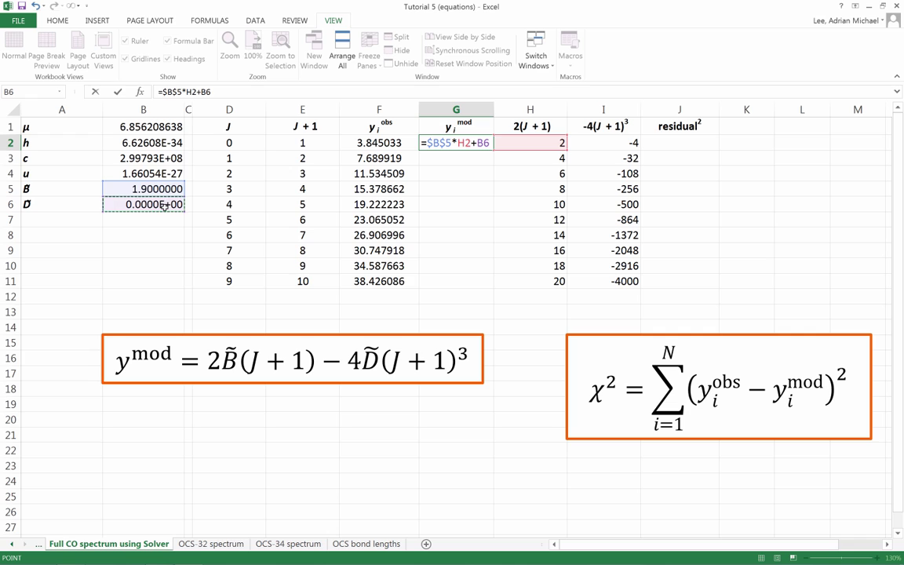
pyautogui.press('F4')
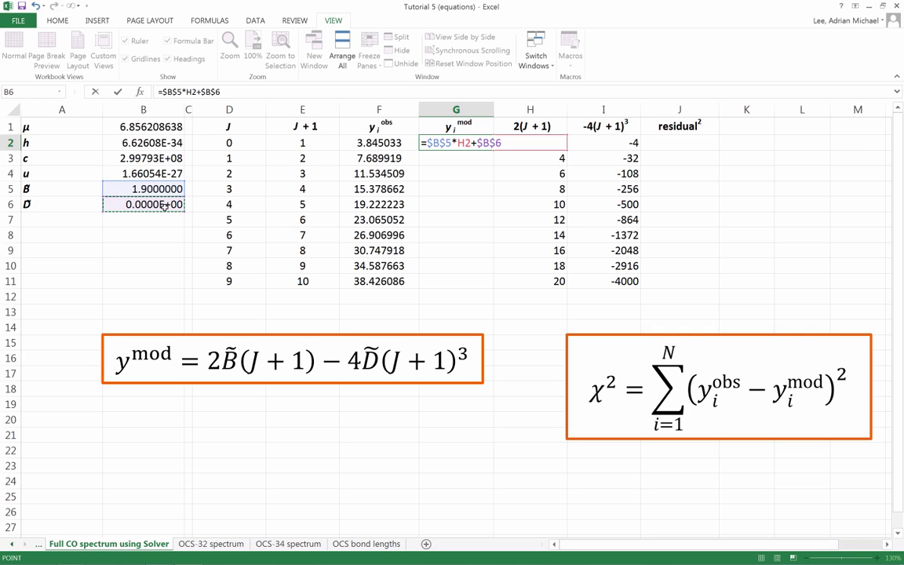
pyautogui.write('*')
pyautogui.click(607, 144)
pyautogui.hotkey('ctrl', 'Return')
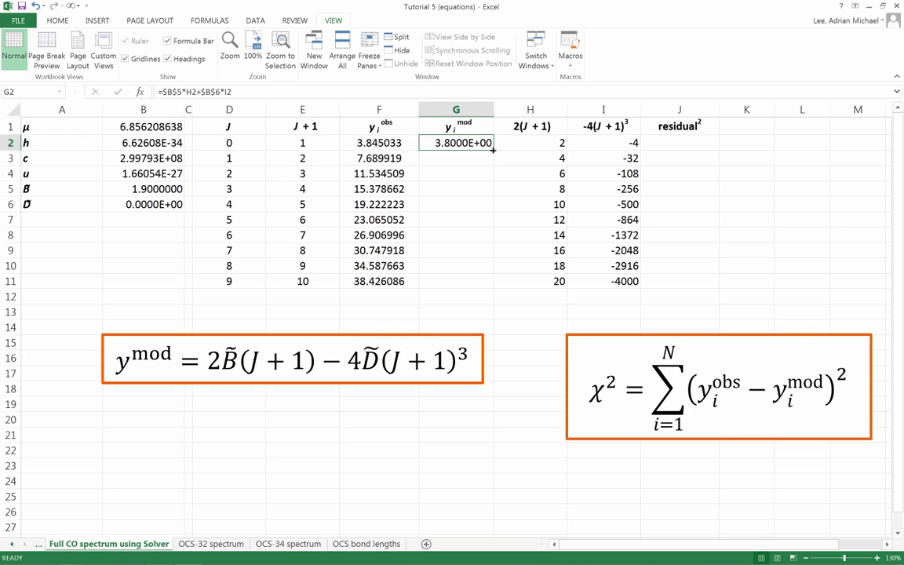
# Copy the G2 model formula down through G11, giving values 3.8 to 38.0.
pyautogui.doubleClick(493, 149)
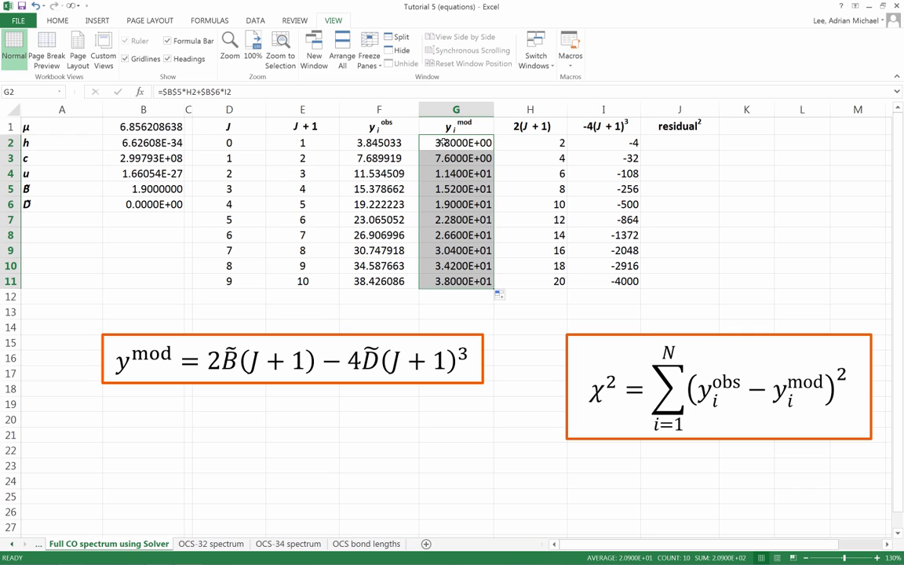
pyautogui.click(679, 146)
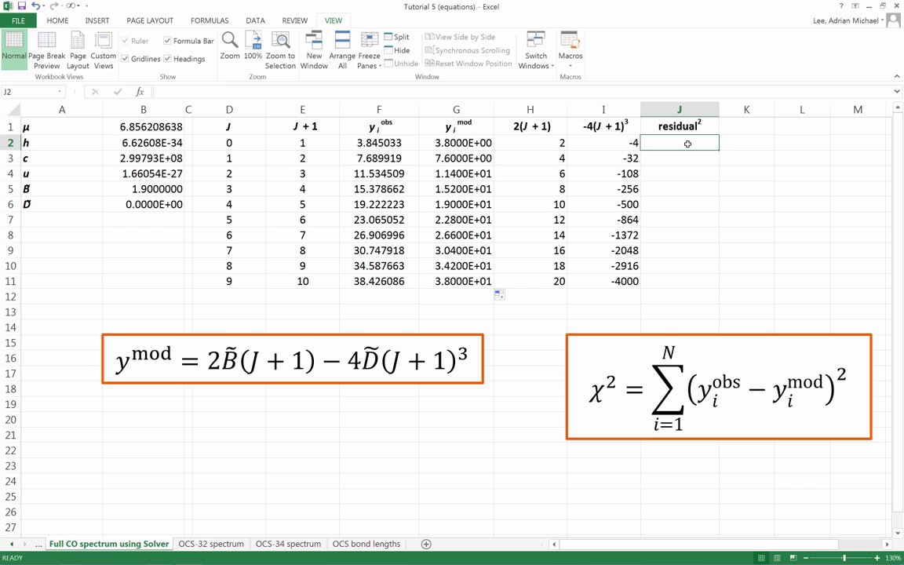
# Compute the squared residual =(F2-G2)^2 in J2 and fill it down through J11.
pyautogui.write('=')
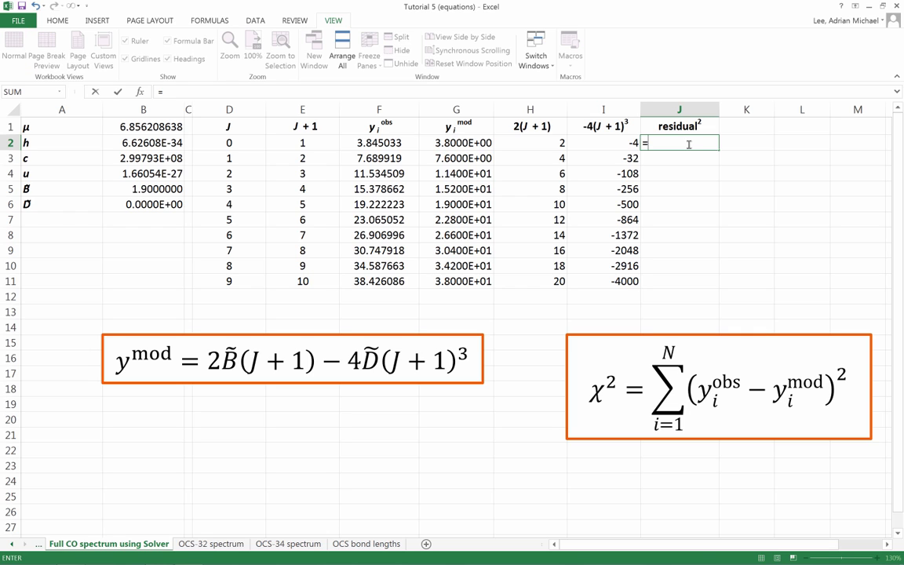
pyautogui.write('(')
pyautogui.click(379, 143)
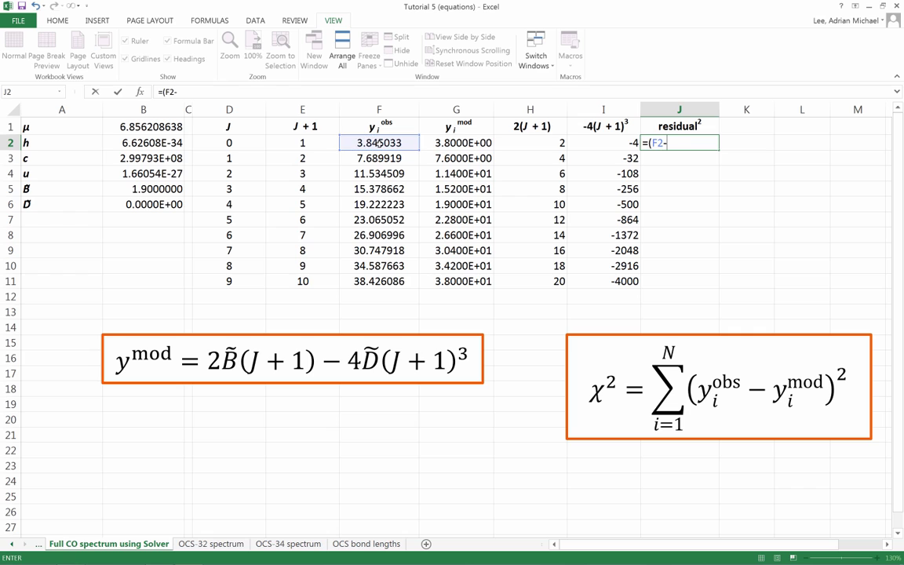
pyautogui.write('-')
pyautogui.click(457, 143)
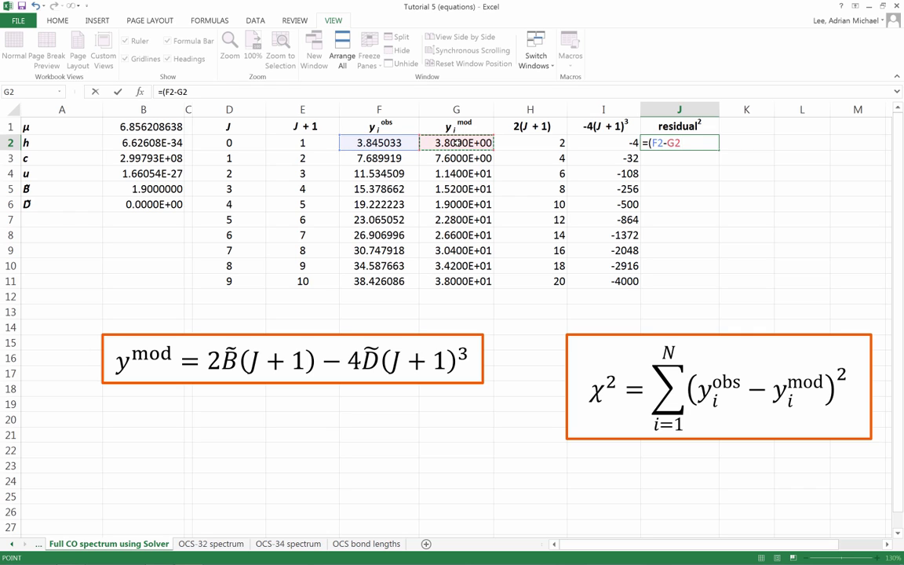
pyautogui.write(')^')
pyautogui.write('2')
pyautogui.press('Return')
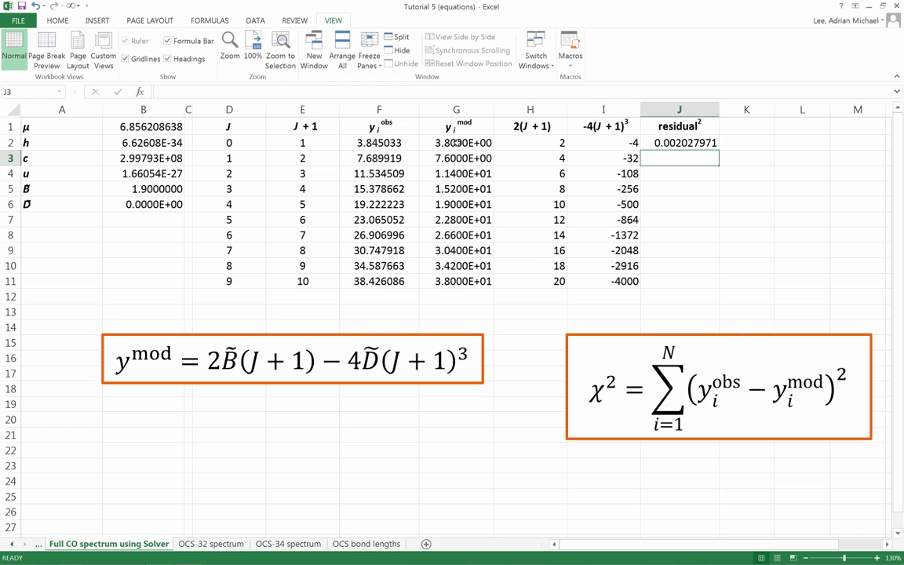
pyautogui.click(645, 143)
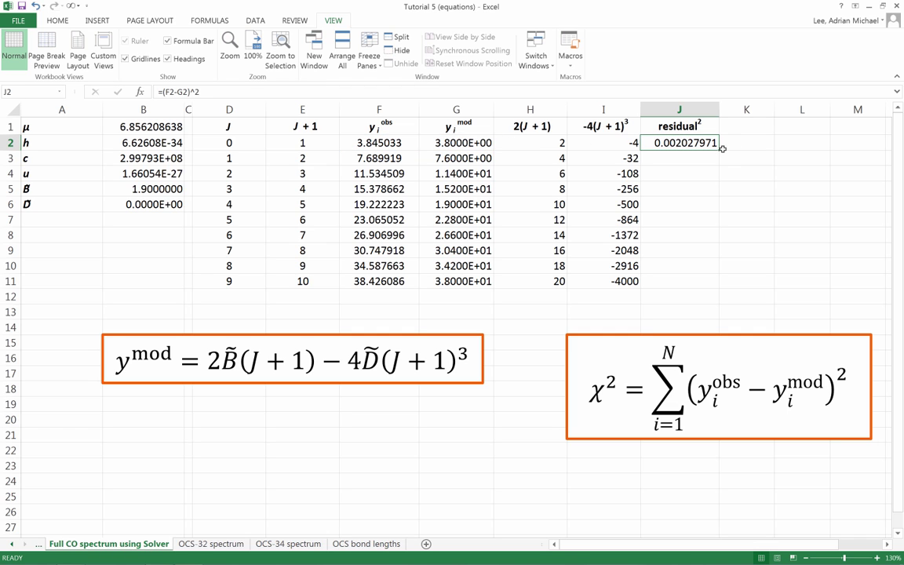
pyautogui.doubleClick(719, 148)
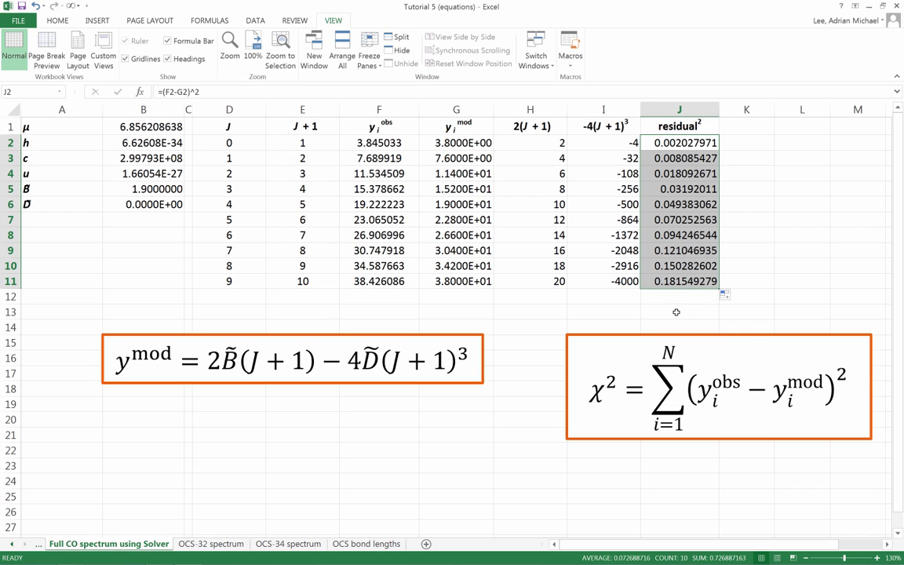
# Total the squared residuals in J13 with =SUM(J2:J11), giving 0.726887163.
pyautogui.click(676, 313)
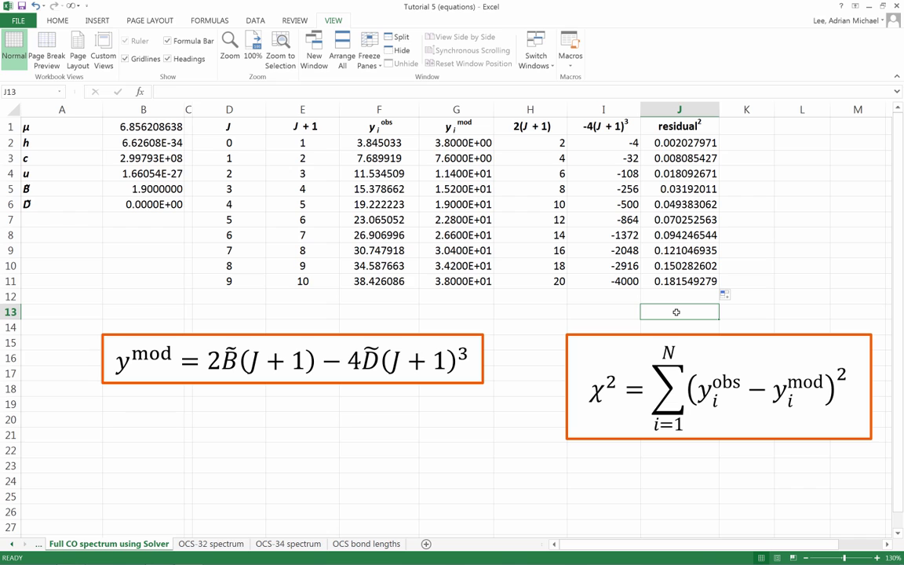
pyautogui.write('=')
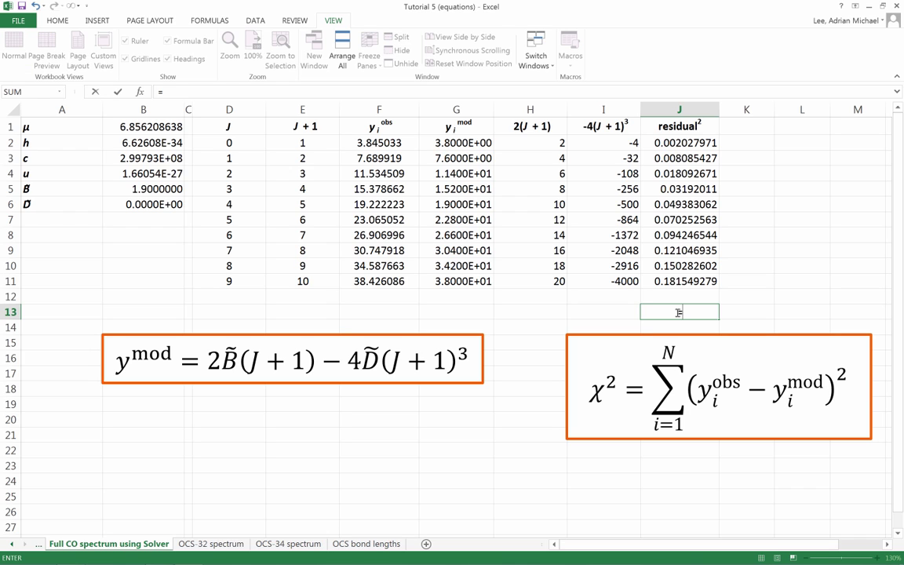
pyautogui.write('sum(')
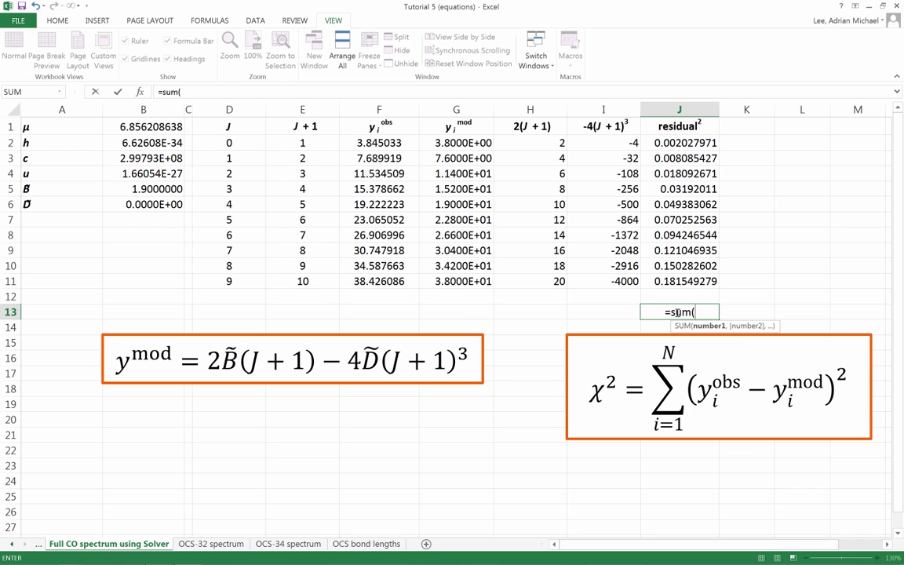
pyautogui.moveTo(681, 143); pyautogui.dragTo(685, 280)
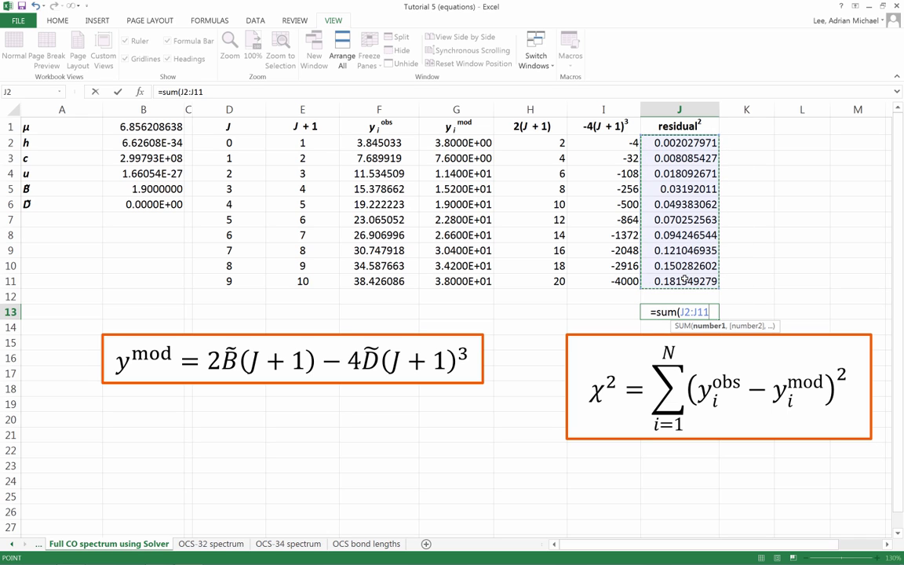
pyautogui.write(')')
pyautogui.press('Return')
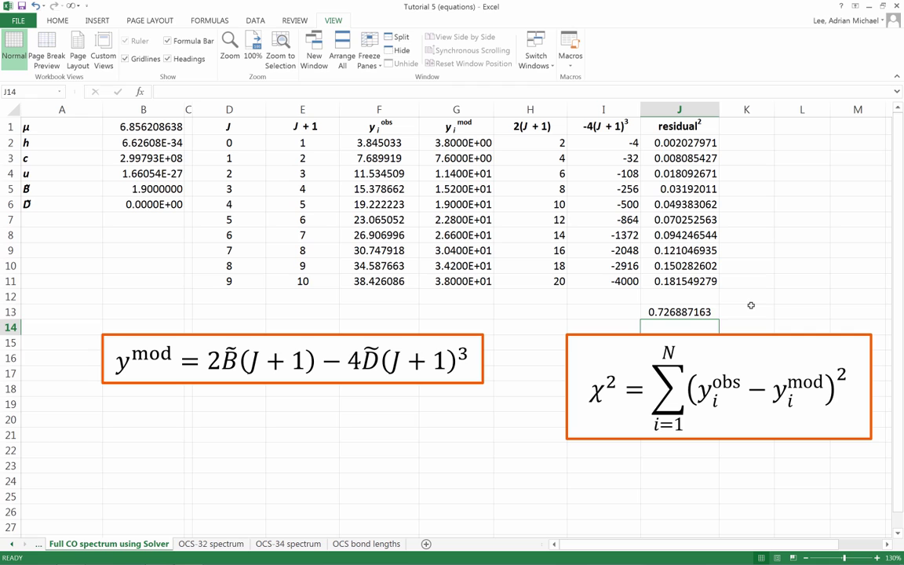
pyautogui.click(685, 312)
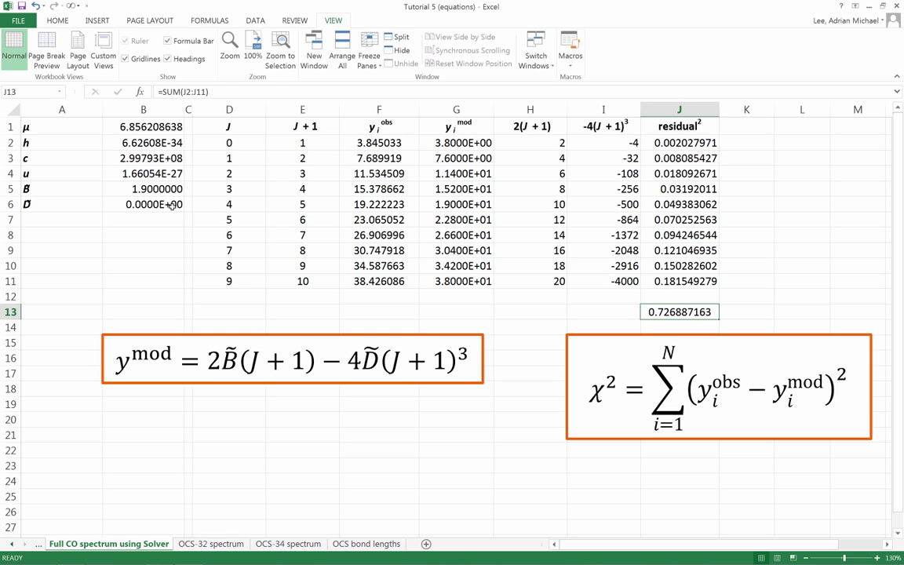
# Run Solver minimising J13 by varying B5:B6 and keep the solution.
pyautogui.click(257, 22)
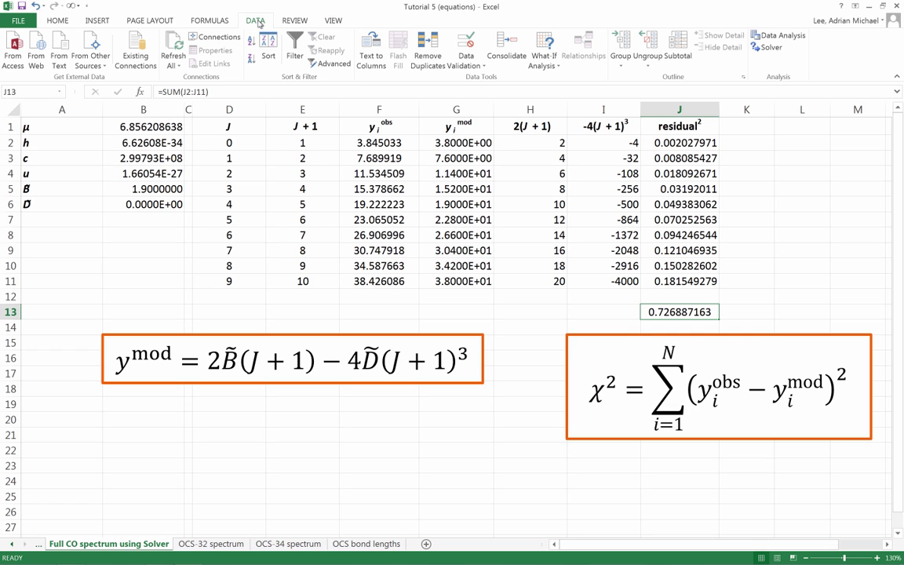
pyautogui.click(770, 50)
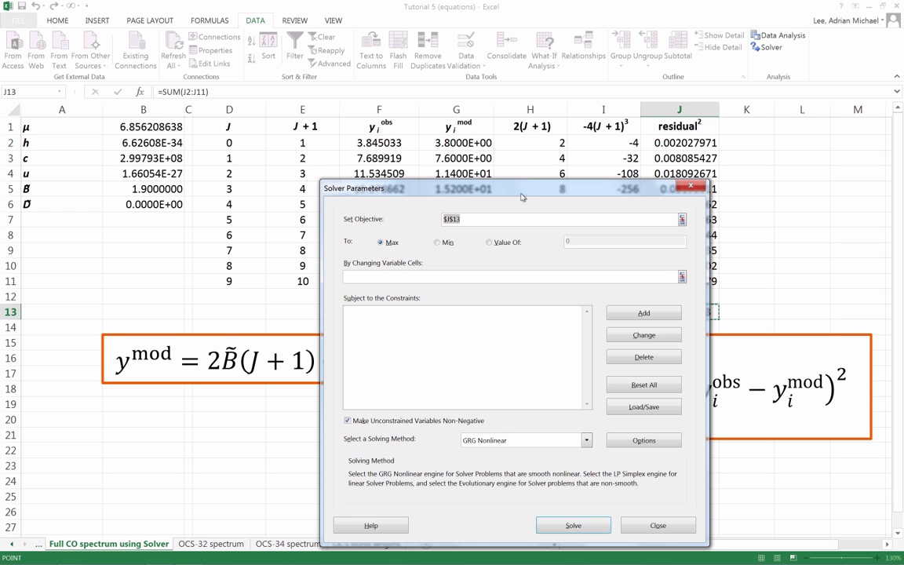
pyautogui.moveTo(522, 197)
pyautogui.mouseDown()
pyautogui.moveTo(259, 89)
pyautogui.moveTo(371, 84)
pyautogui.moveTo(402, 123)
pyautogui.mouseUp()
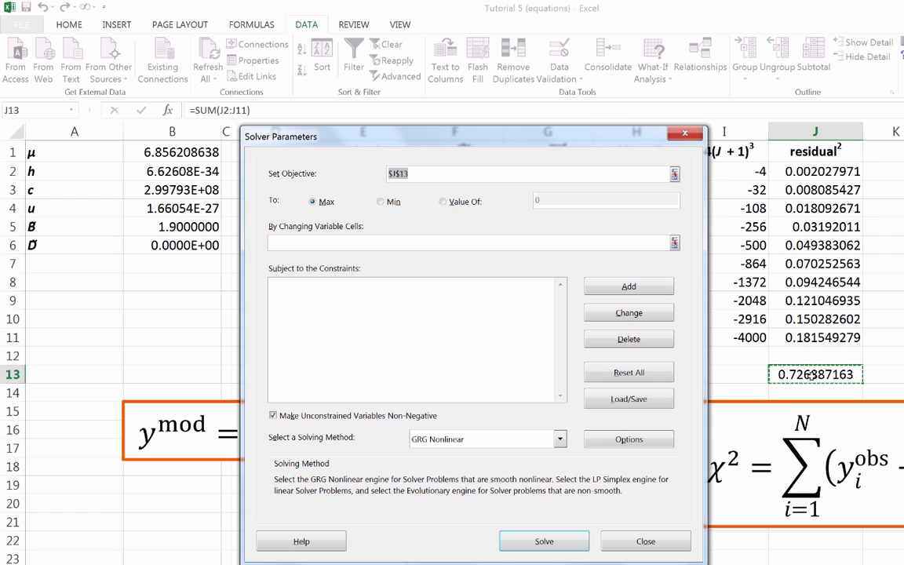
pyautogui.click(381, 203)
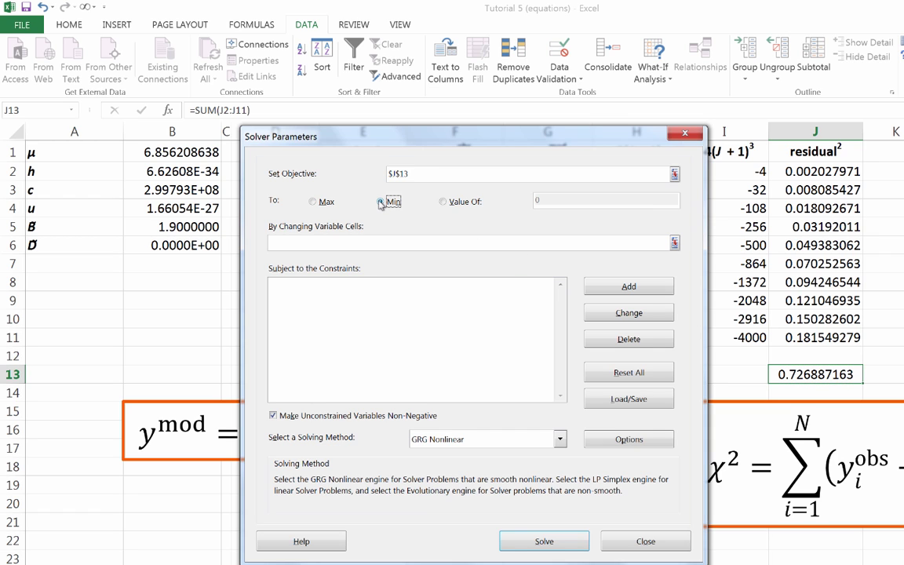
pyautogui.click(333, 240)
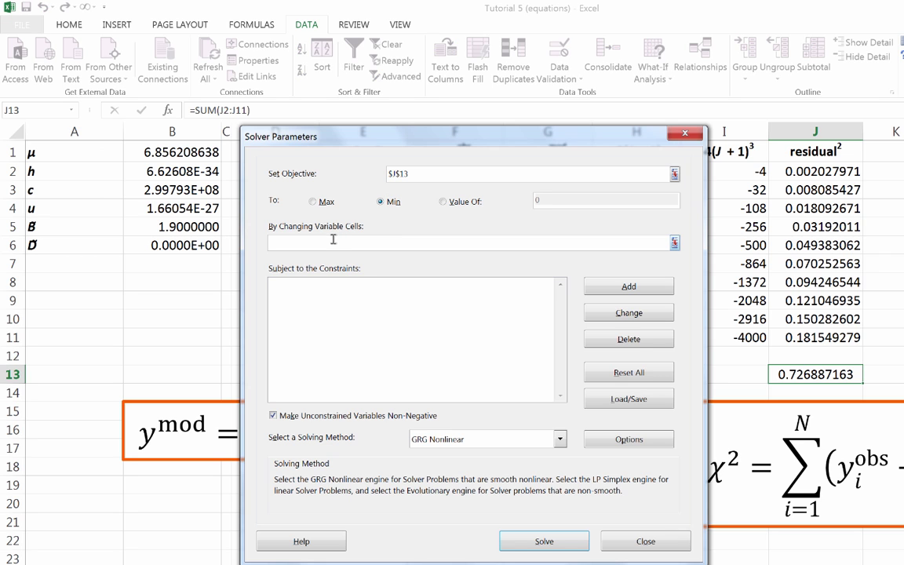
pyautogui.moveTo(173, 226); pyautogui.dragTo(179, 244)
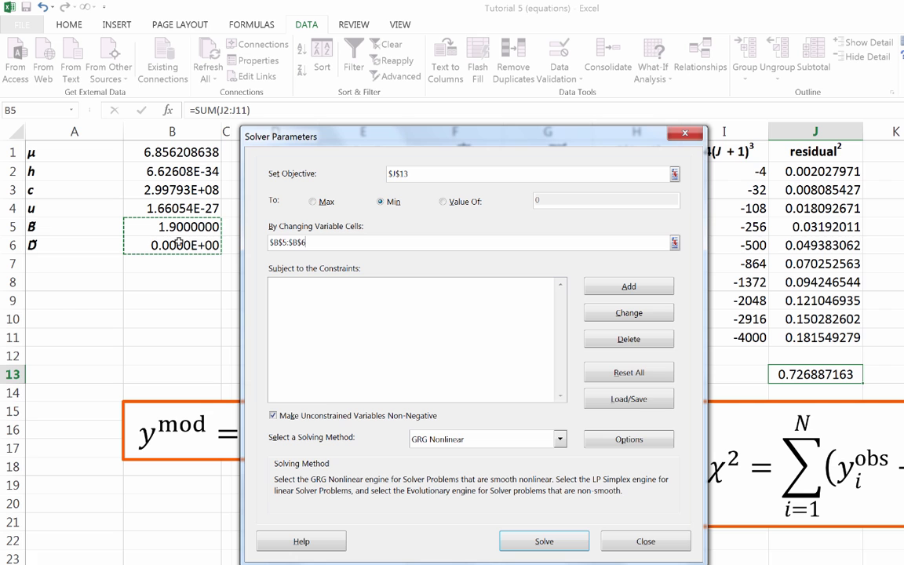
pyautogui.click(567, 543)
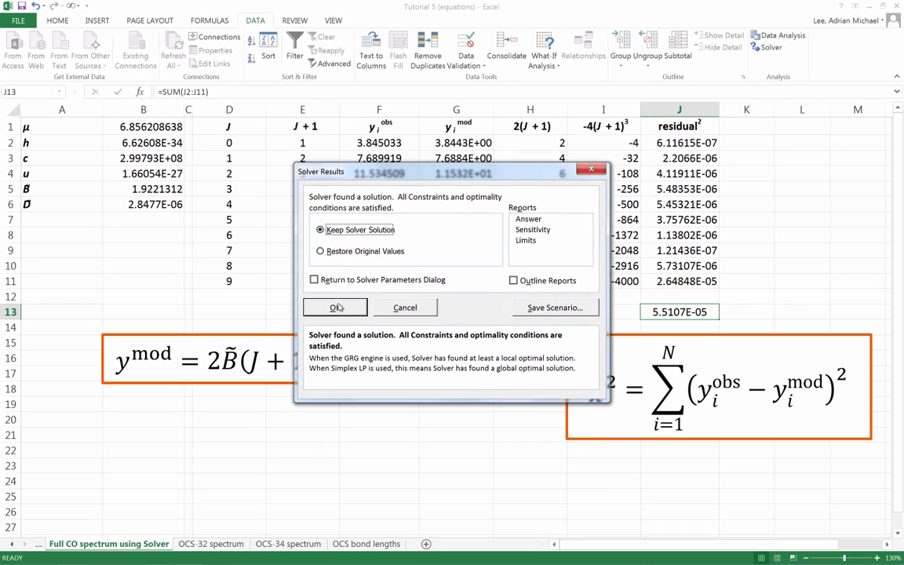
pyautogui.click(335, 308)
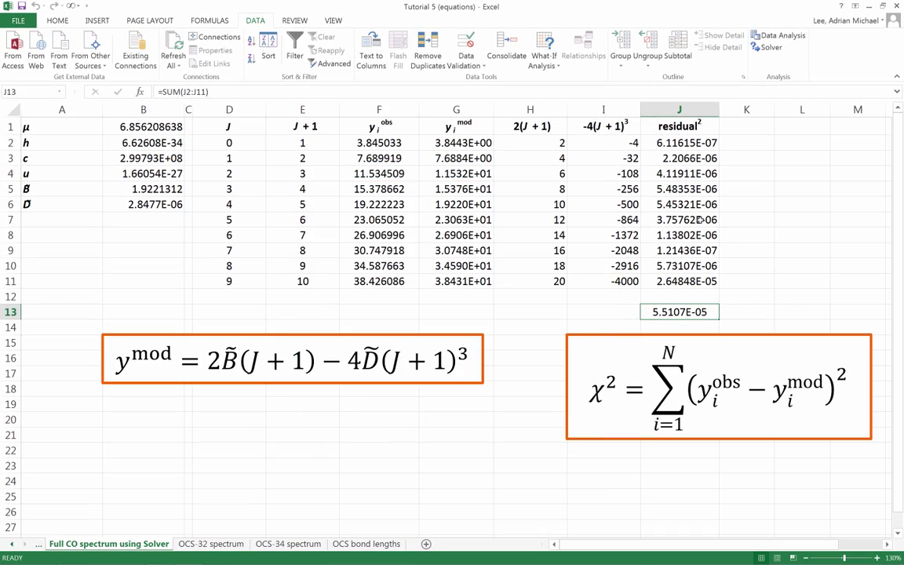
# Rerun Solver twice more, refining B̃ to 1.9221311 and D̃ to 3.5774E-06.
pyautogui.click(765, 47)
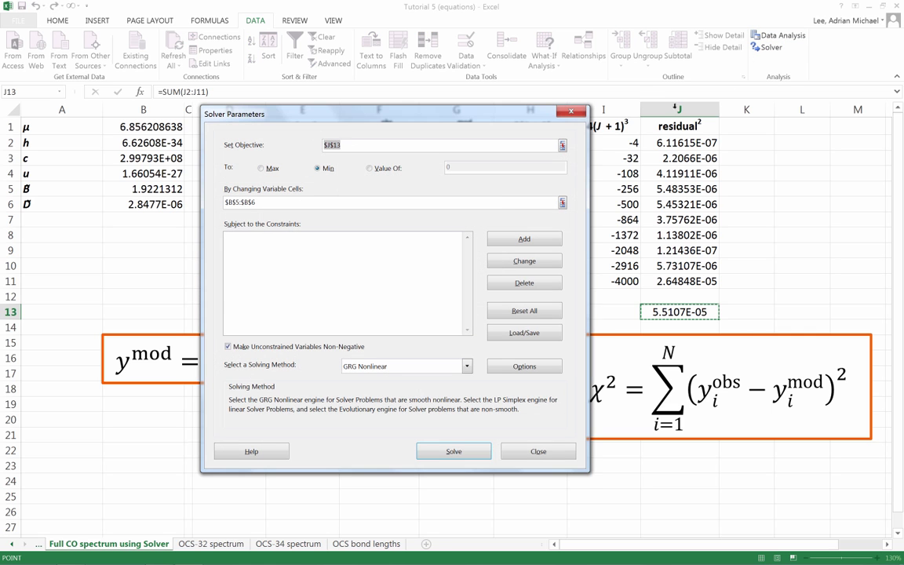
pyautogui.click(445, 453)
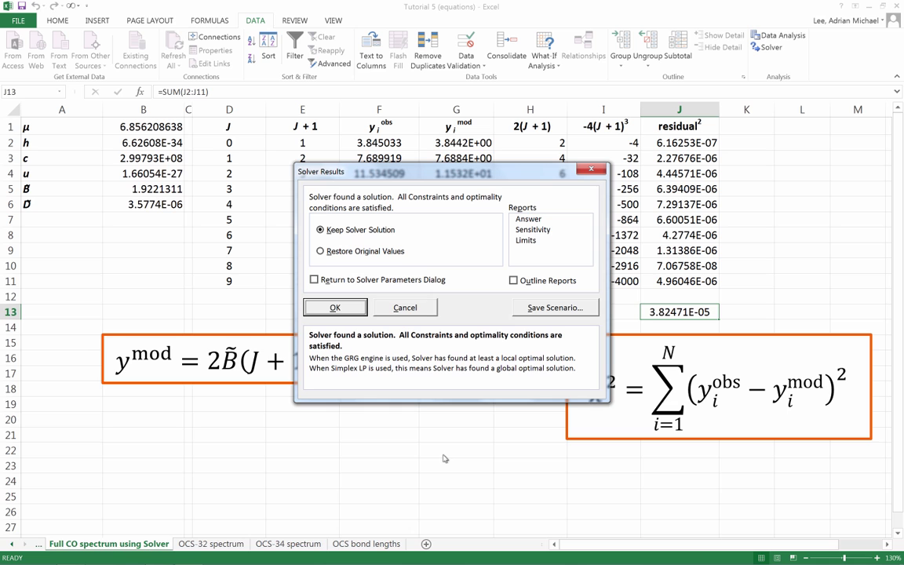
pyautogui.click(334, 308)
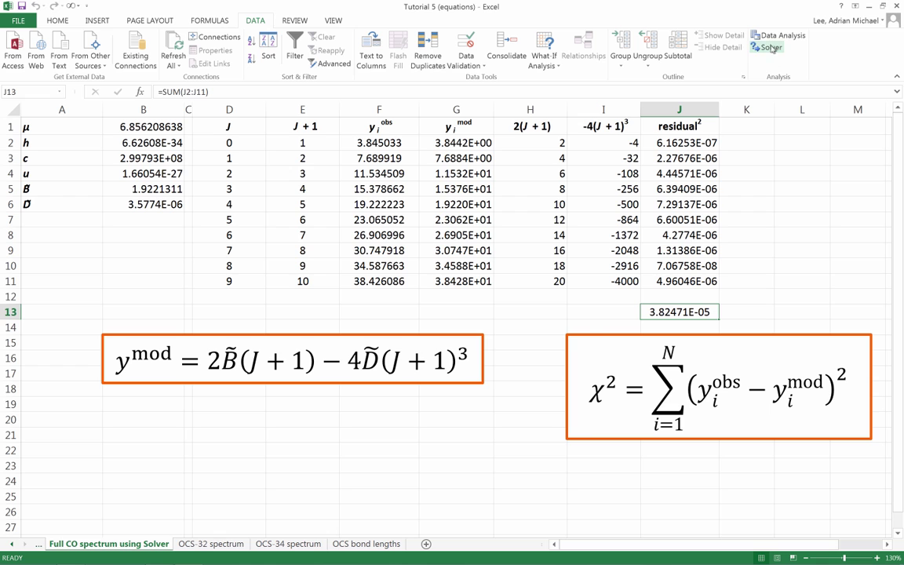
pyautogui.click(770, 48)
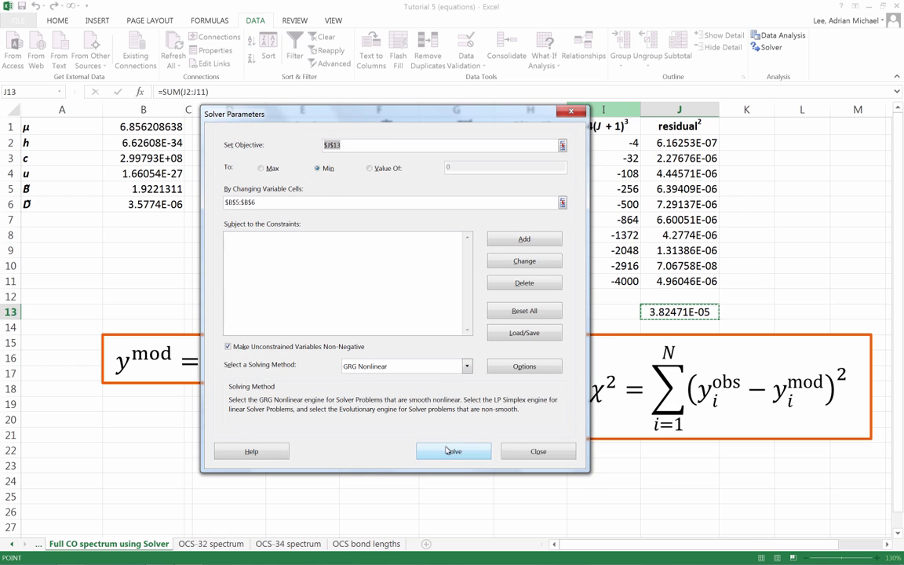
pyautogui.click(447, 451)
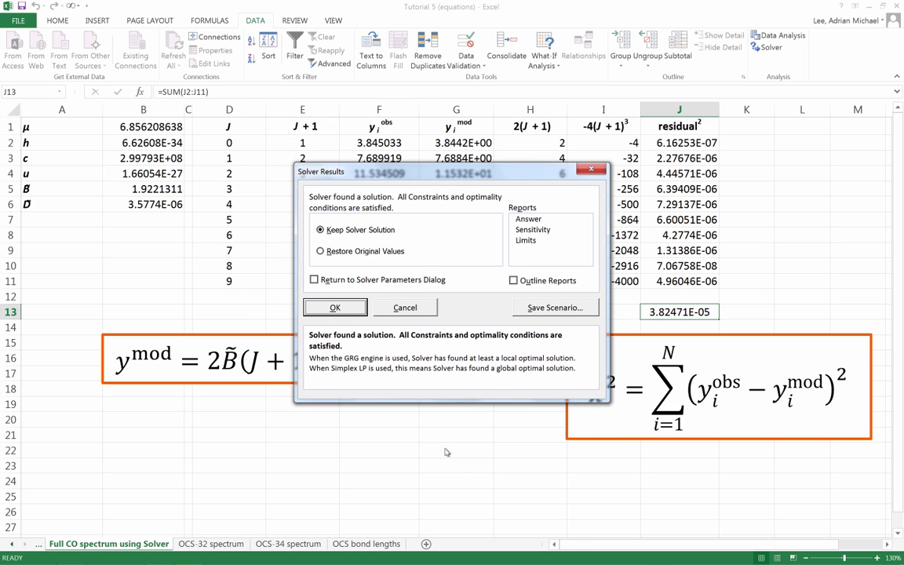
pyautogui.click(331, 312)
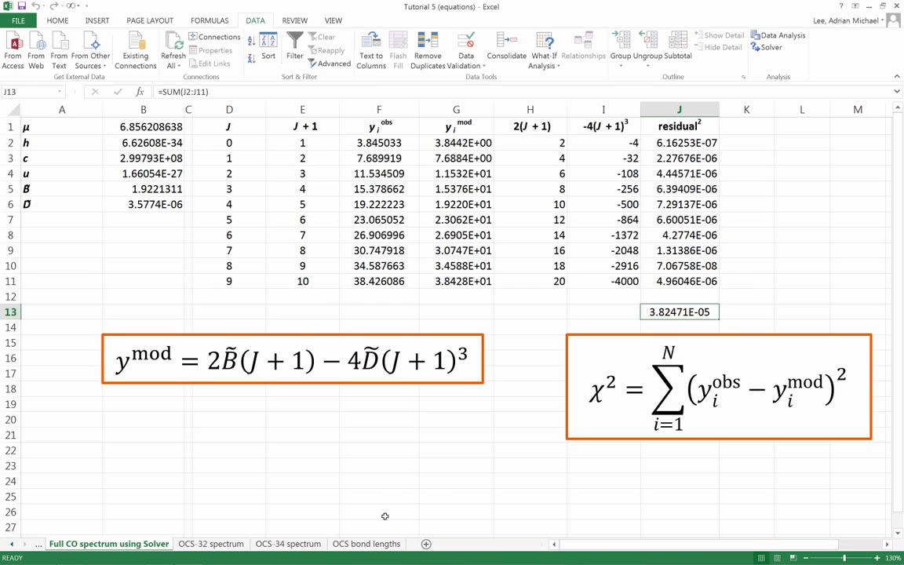
# Switch to the 'OCS bond lengths' worksheet.
pyautogui.click(369, 545)
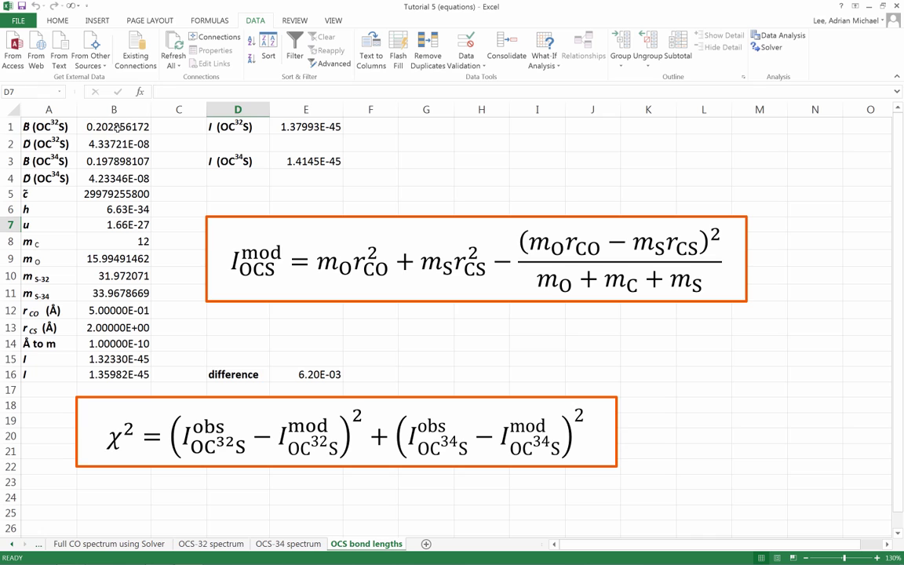
pyautogui.click(107, 112)
pyautogui.click(110, 160)
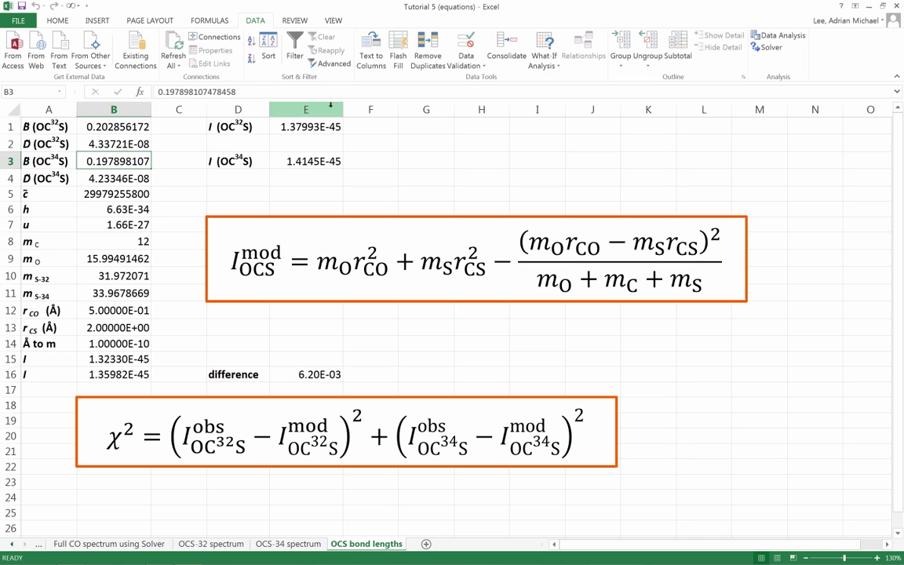
pyautogui.click(280, 126)
pyautogui.click(309, 159)
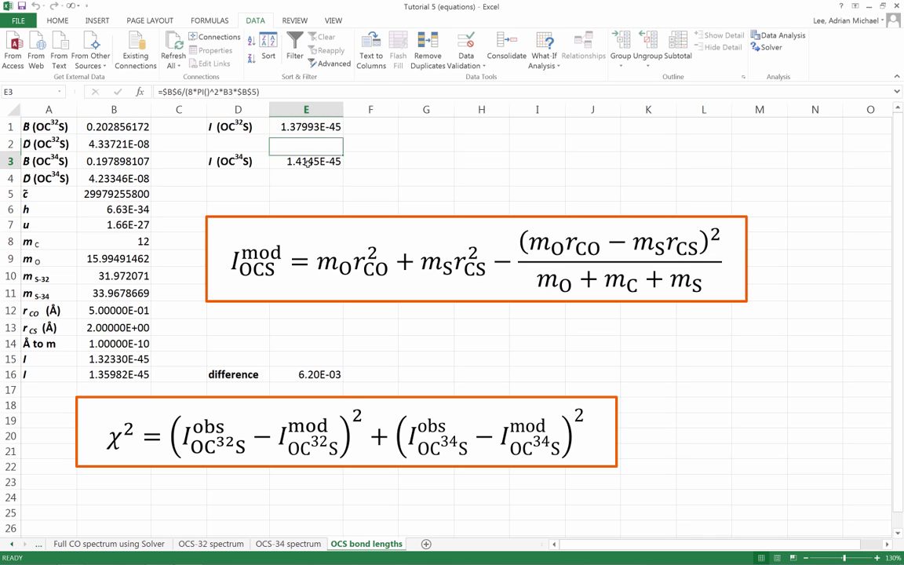
pyautogui.click(309, 126)
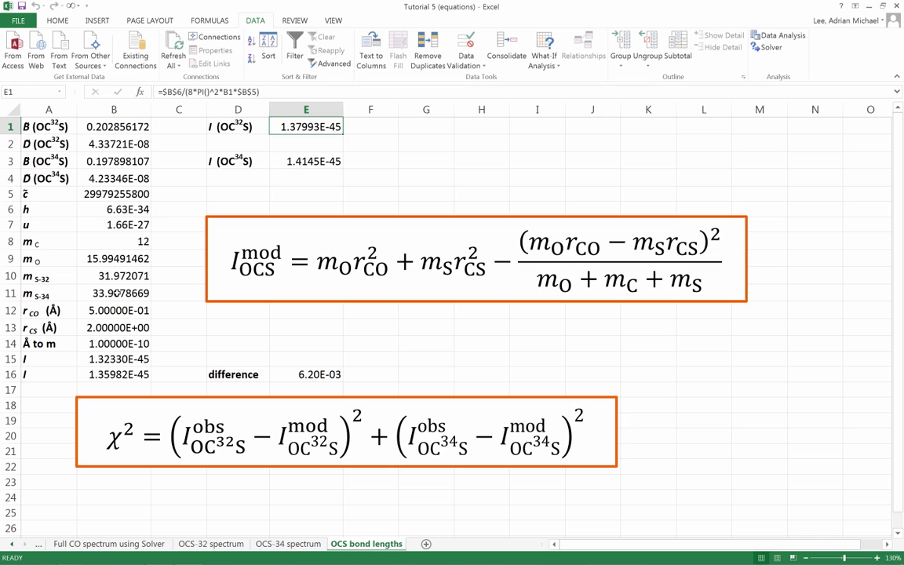
pyautogui.click(116, 310)
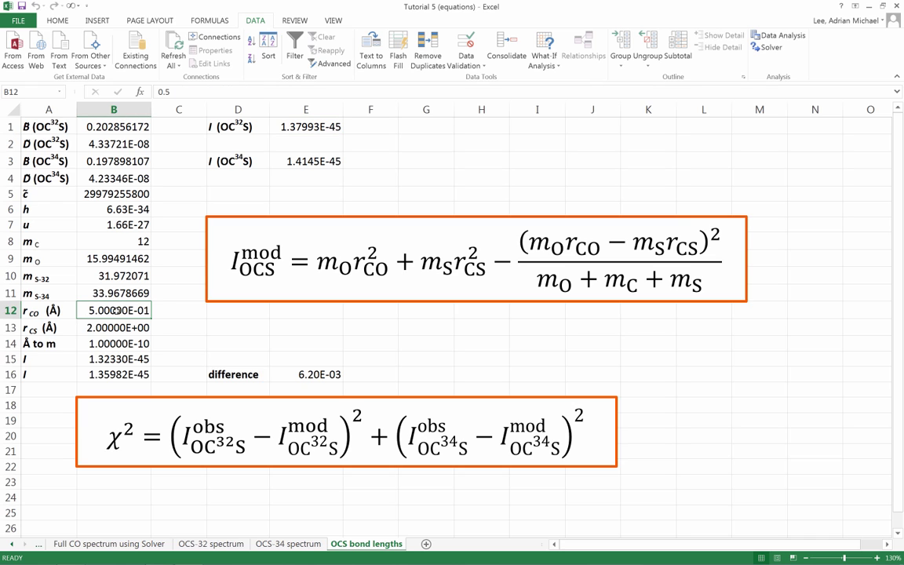
pyautogui.click(115, 326)
pyautogui.click(115, 326)
pyautogui.click(116, 310)
pyautogui.click(116, 358)
pyautogui.press('Down')
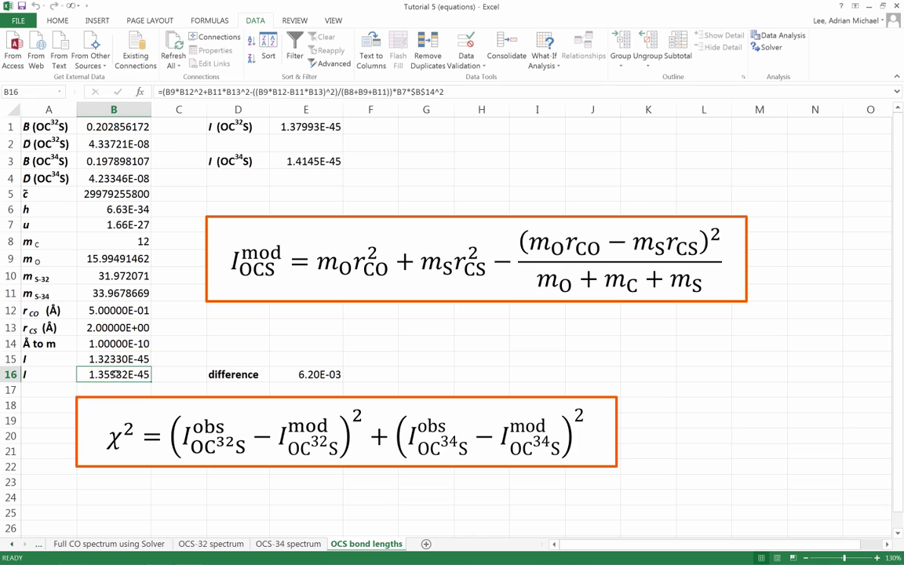
pyautogui.press('Up')
pyautogui.click(320, 375)
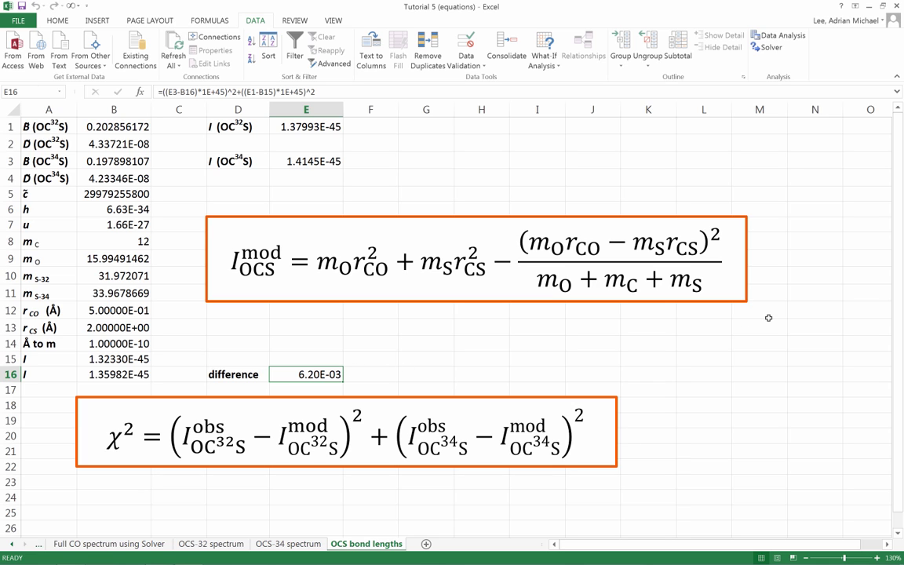
# Run Solver minimising E16 over bond lengths B12:B13, giving r_CO 1.09698 Å and r_CS 1.61262 Å.
pyautogui.click(773, 48)
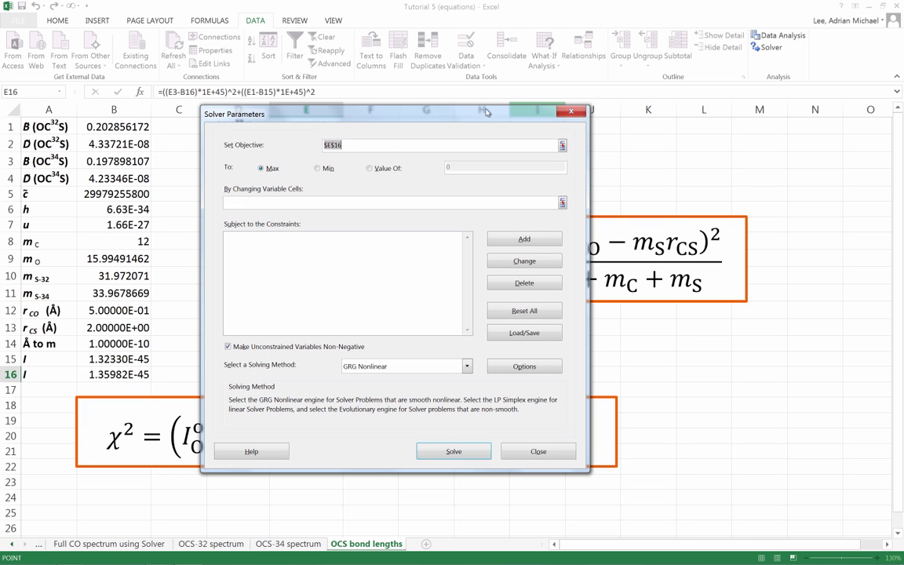
pyautogui.moveTo(473, 117); pyautogui.dragTo(670, 96)
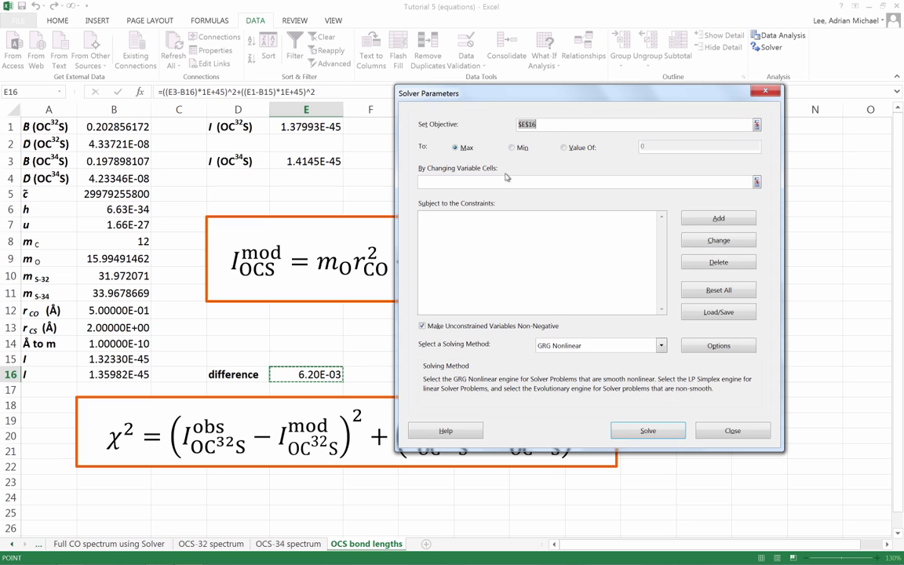
pyautogui.click(512, 147)
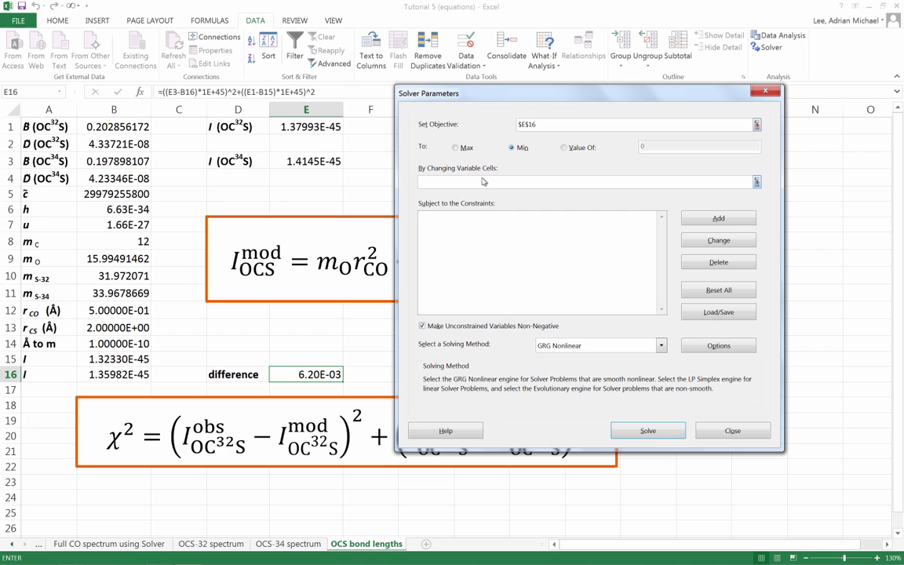
pyautogui.click(432, 179)
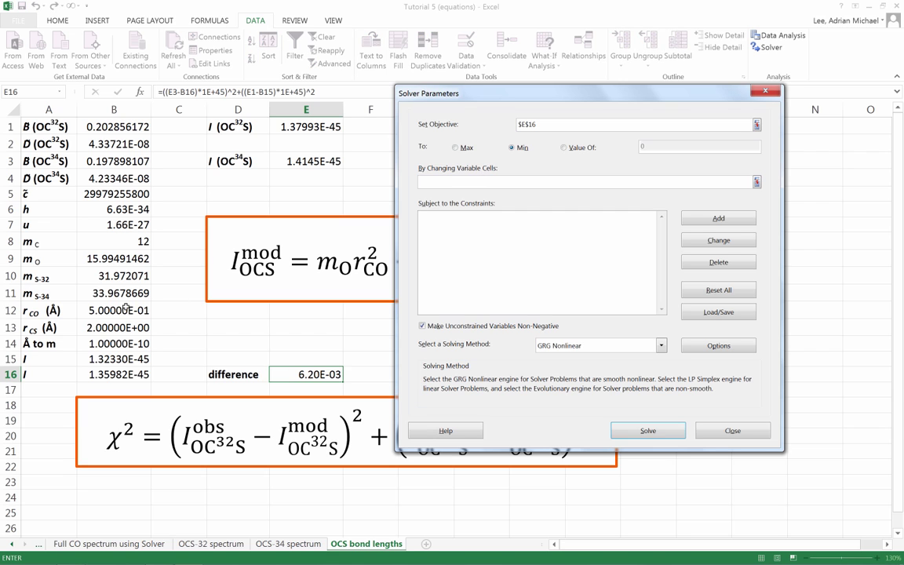
pyautogui.moveTo(126, 309); pyautogui.dragTo(123, 327)
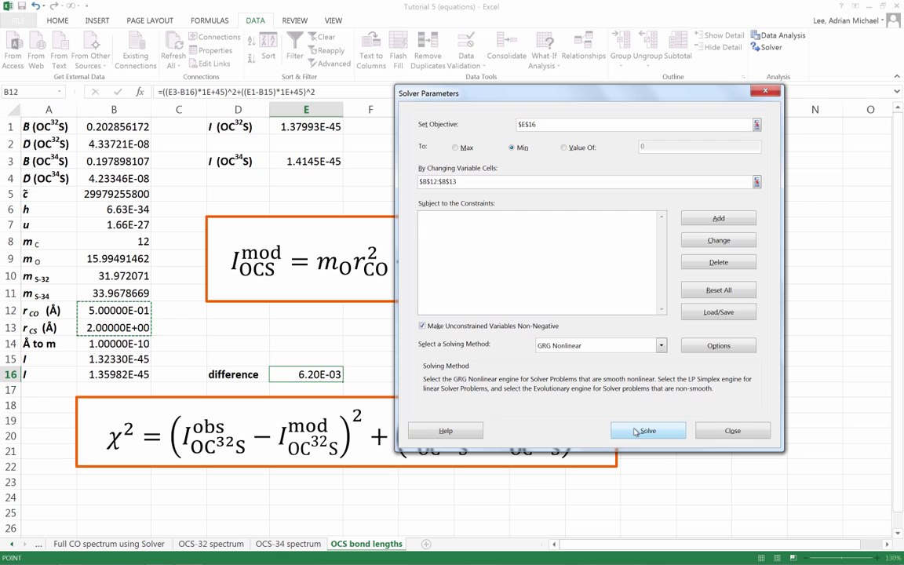
pyautogui.click(636, 432)
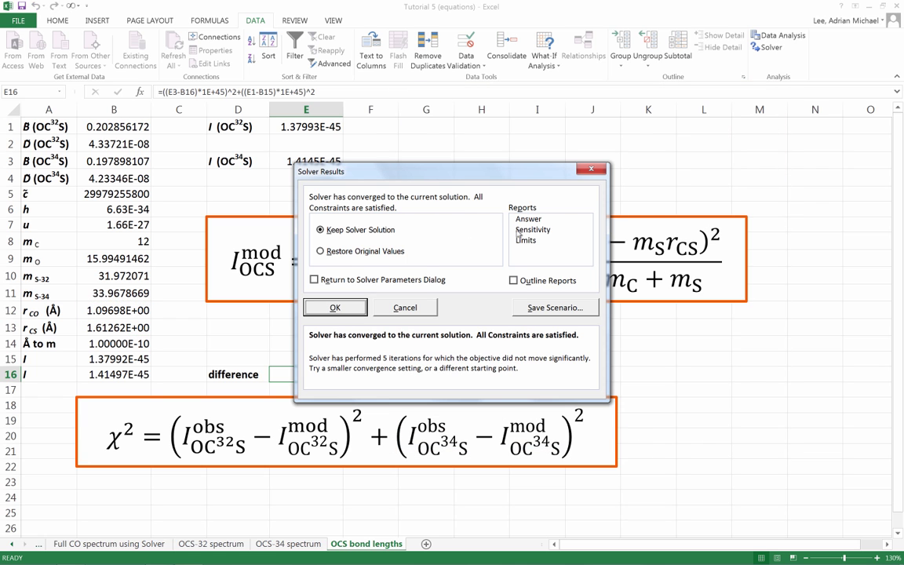
pyautogui.moveTo(438, 178)
pyautogui.mouseDown()
pyautogui.moveTo(540, 134)
pyautogui.moveTo(543, 123)
pyautogui.mouseUp()
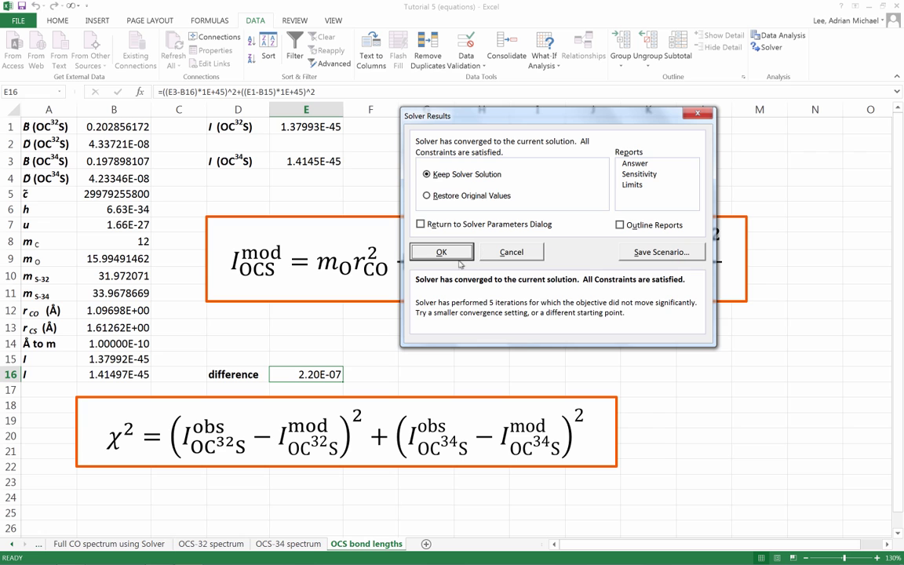
pyautogui.click(424, 249)
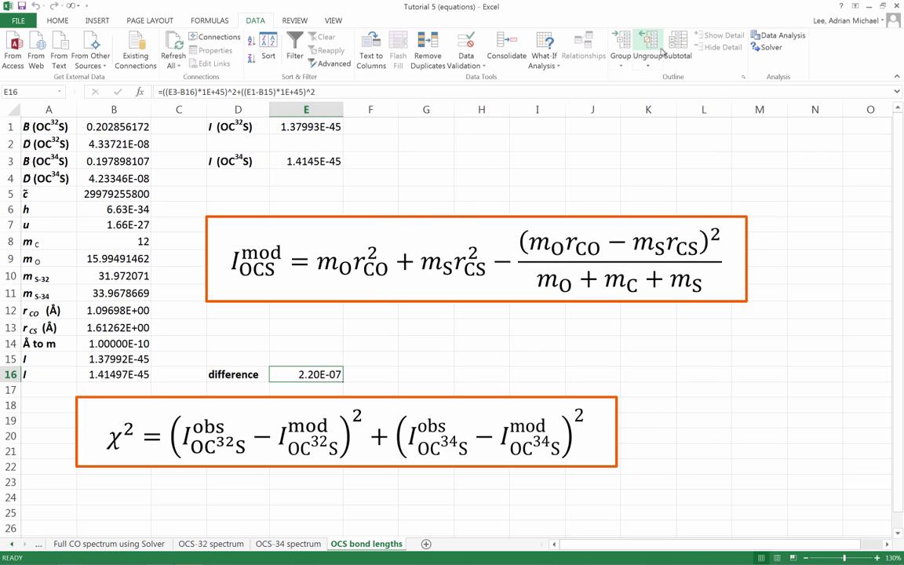
# Rerun Solver twice, converging to r_CO 1.16504 Å, r_CS 1.55791 Å, difference 7.49E-11.
pyautogui.click(767, 47)
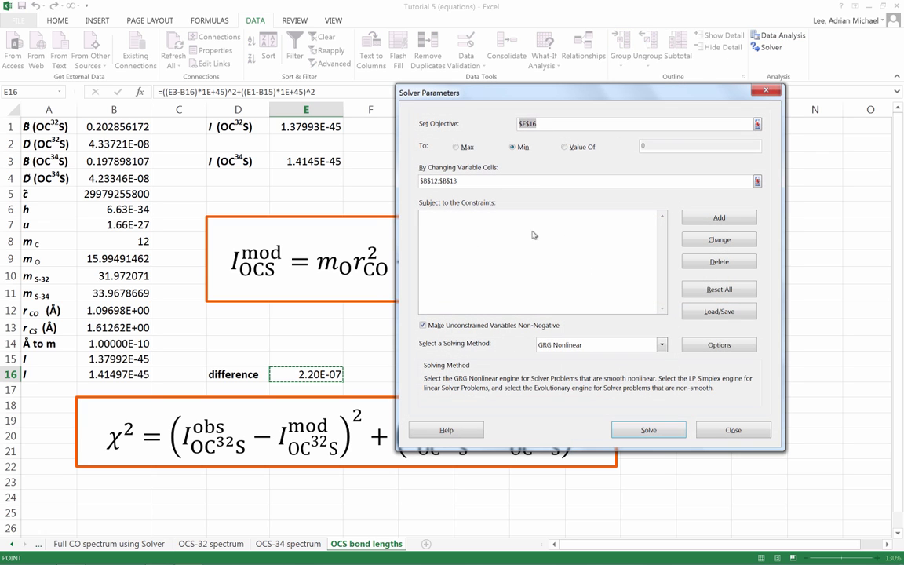
pyautogui.click(644, 431)
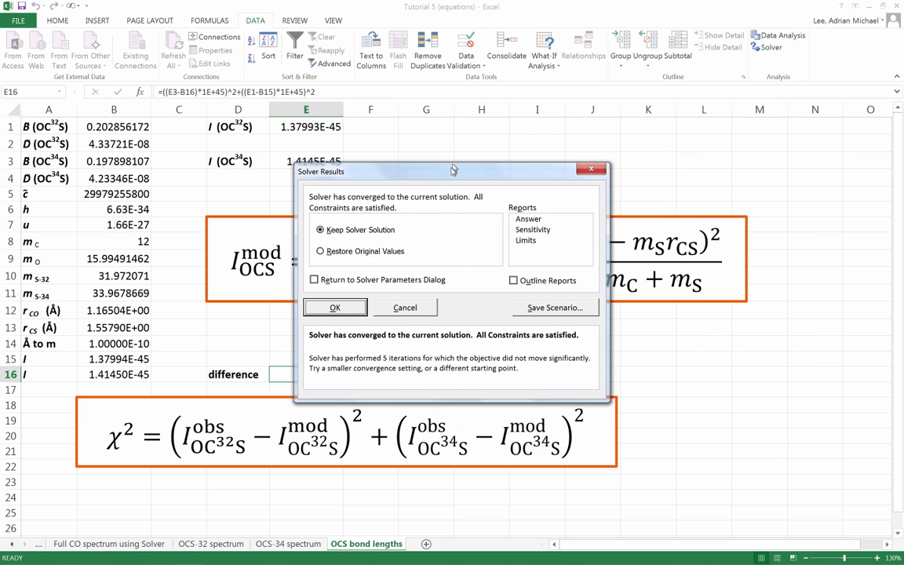
pyautogui.moveTo(453, 169); pyautogui.dragTo(560, 76)
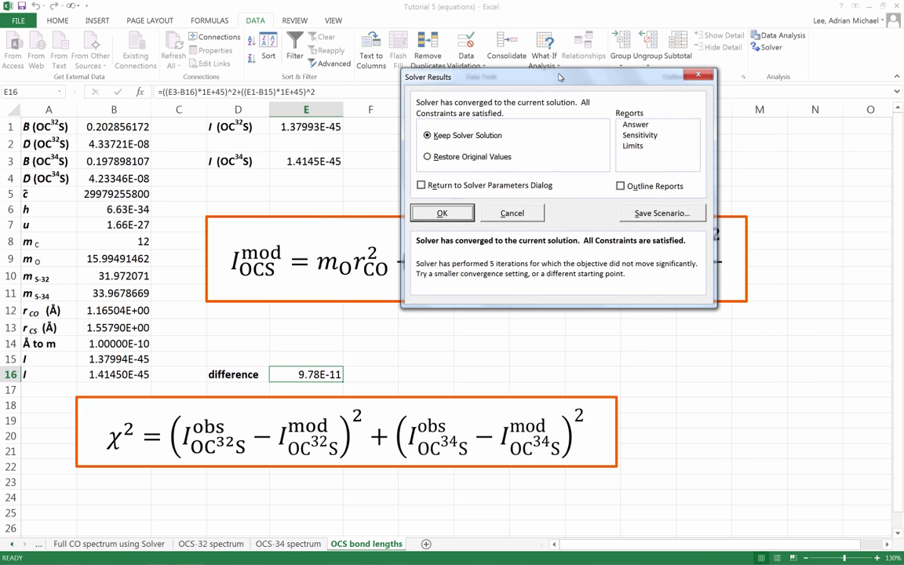
pyautogui.click(436, 212)
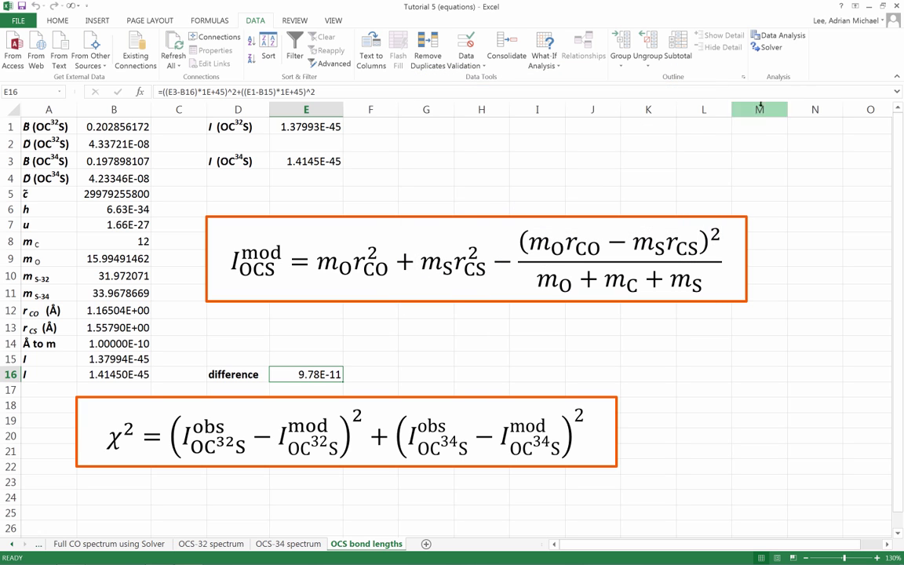
pyautogui.click(769, 49)
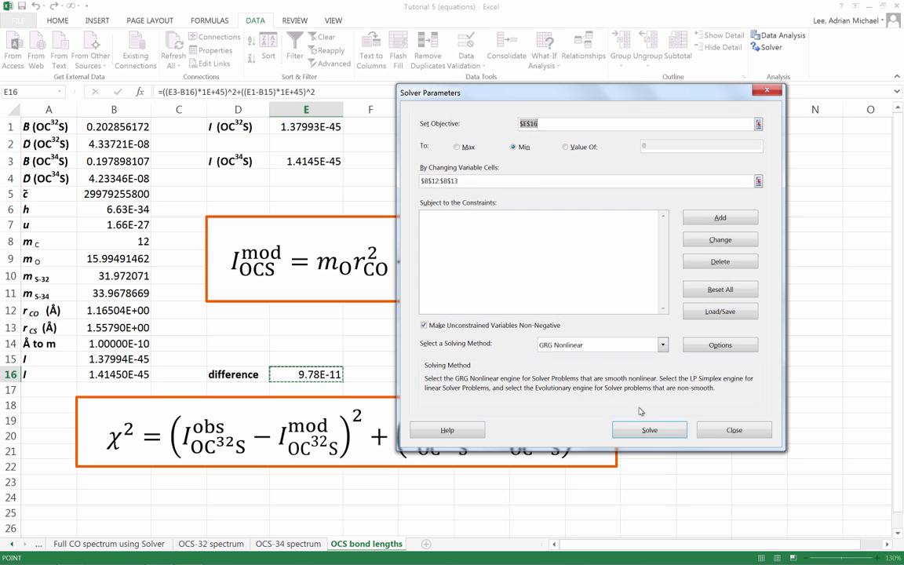
pyautogui.click(649, 429)
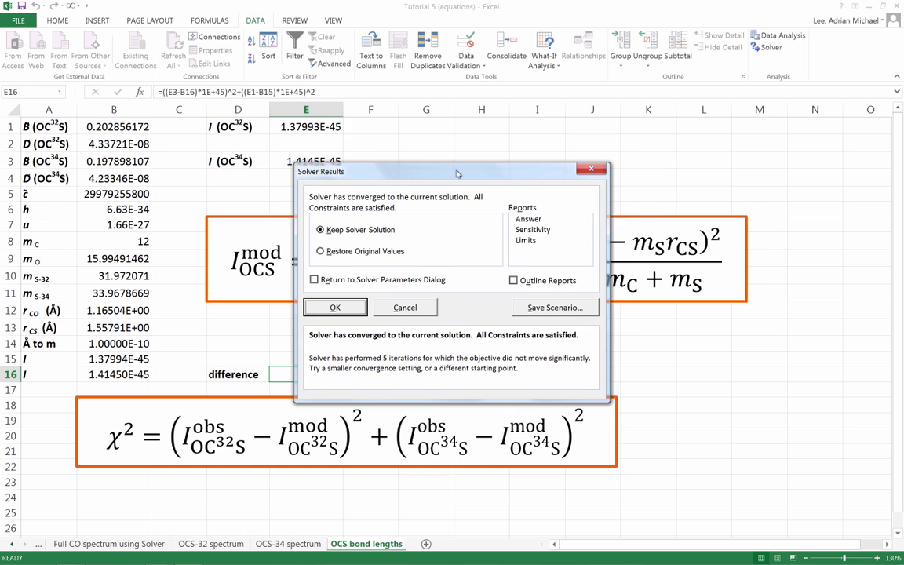
pyautogui.moveTo(456, 179); pyautogui.dragTo(519, 86)
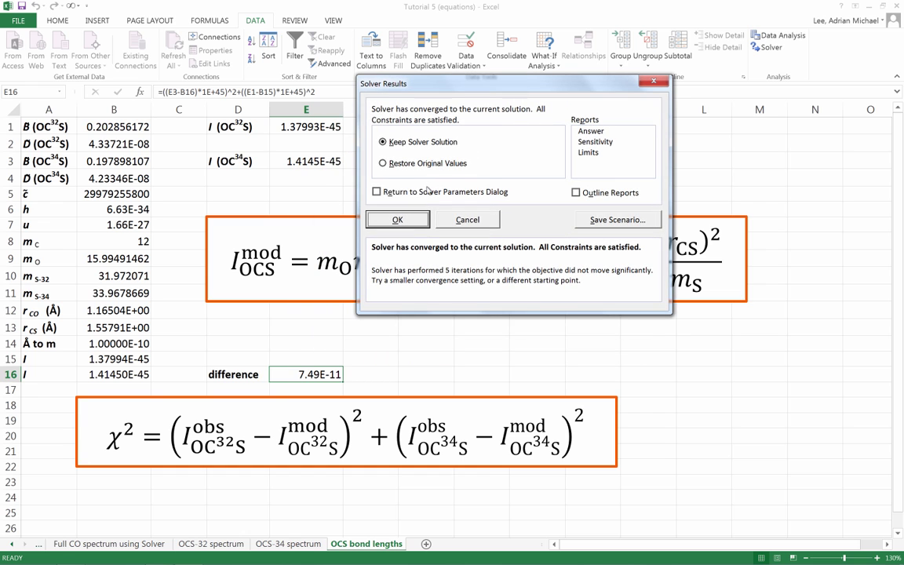
pyautogui.click(392, 219)
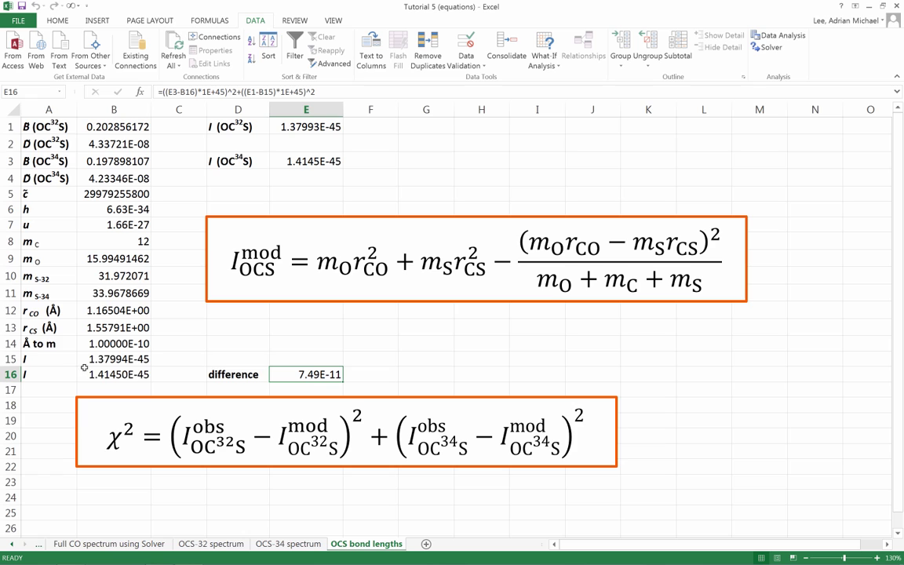